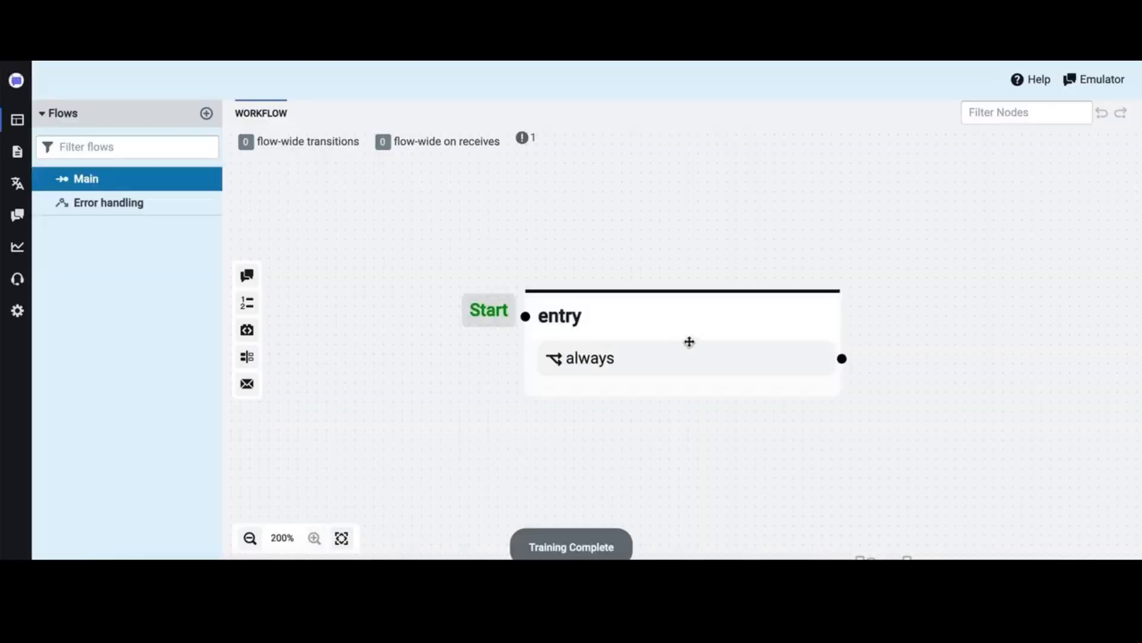
Start an on-enter message action for the entry node and create a new Dropdown content element for it
drag(652, 252, 502, 185)
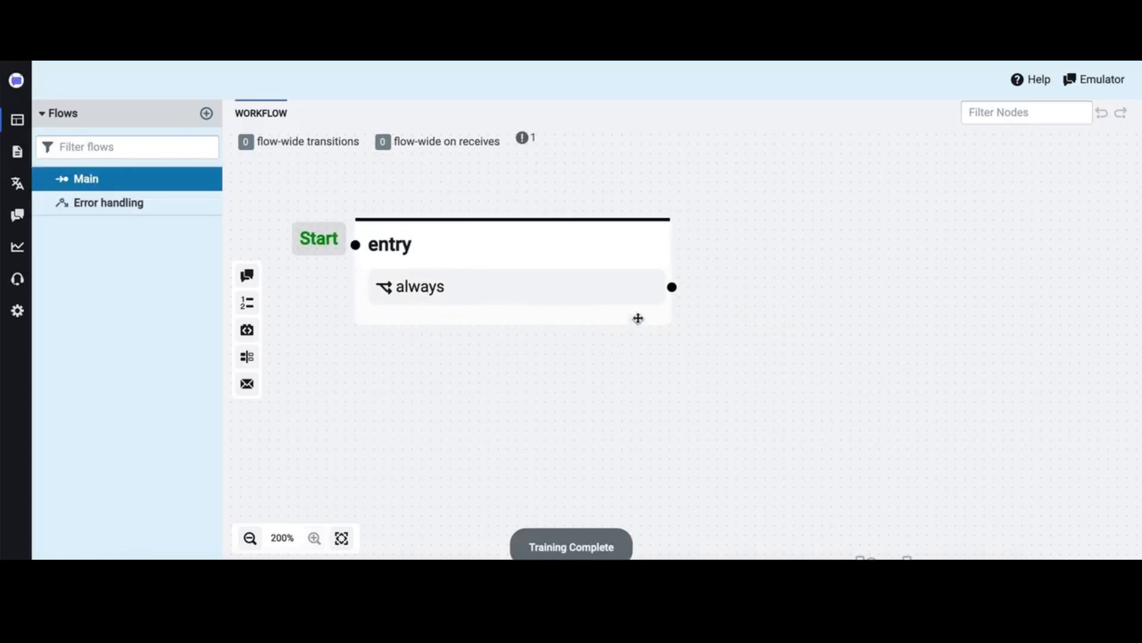
click(536, 258)
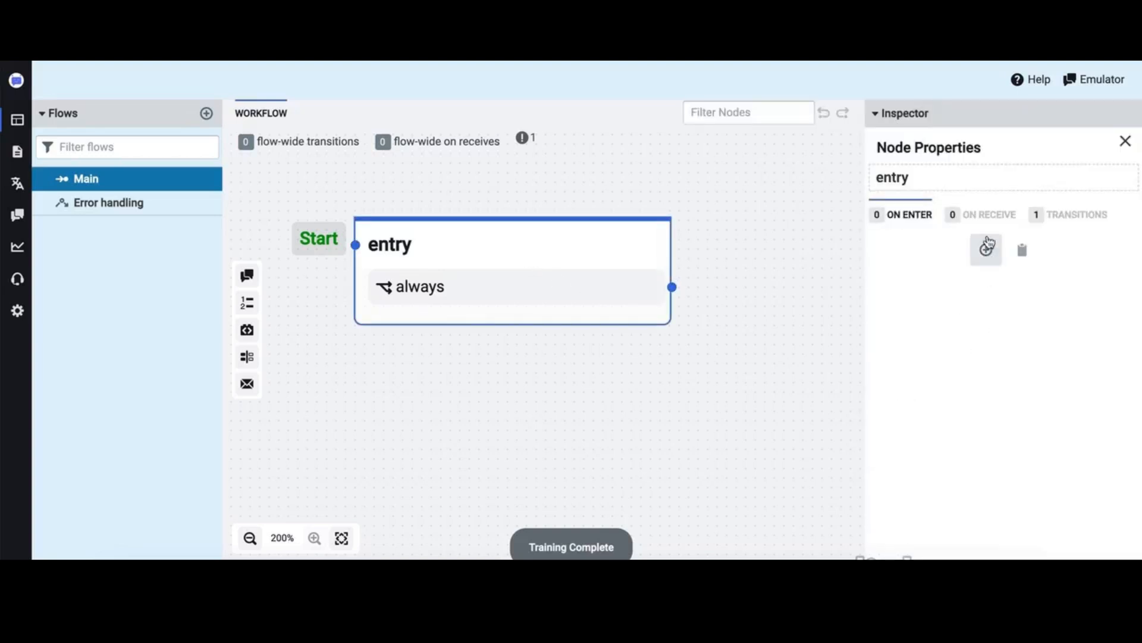
click(987, 251)
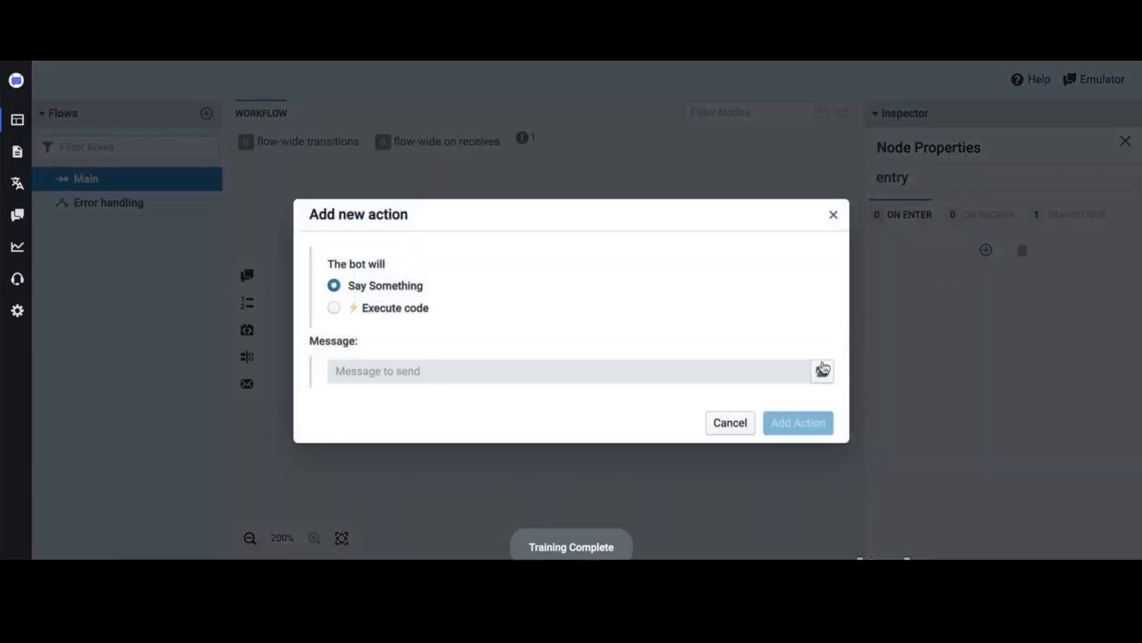
click(823, 374)
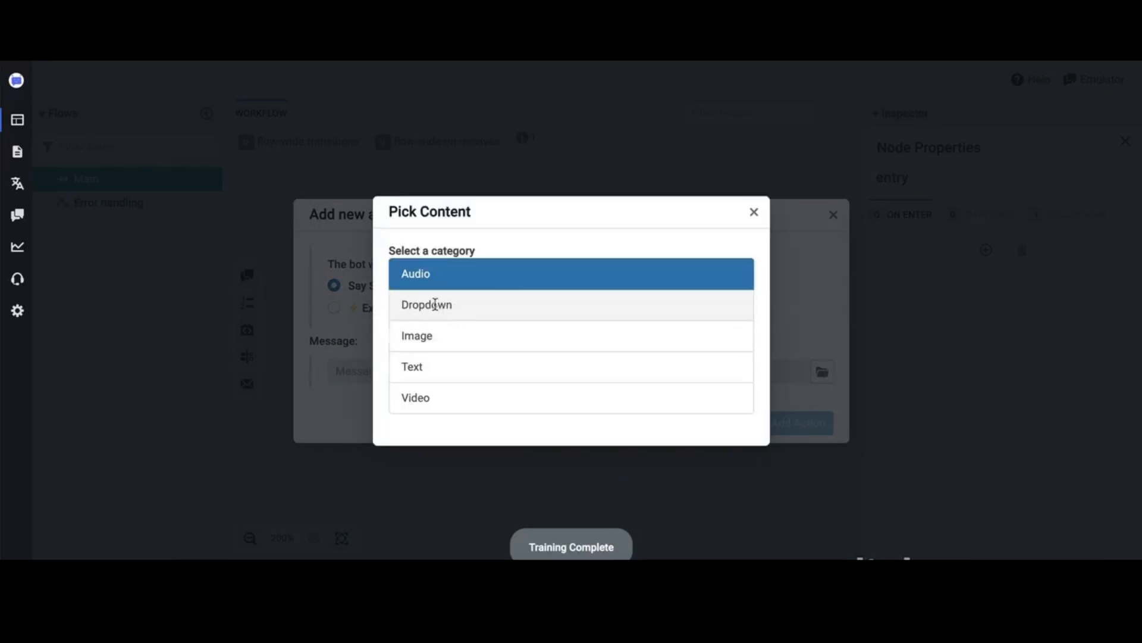
click(437, 309)
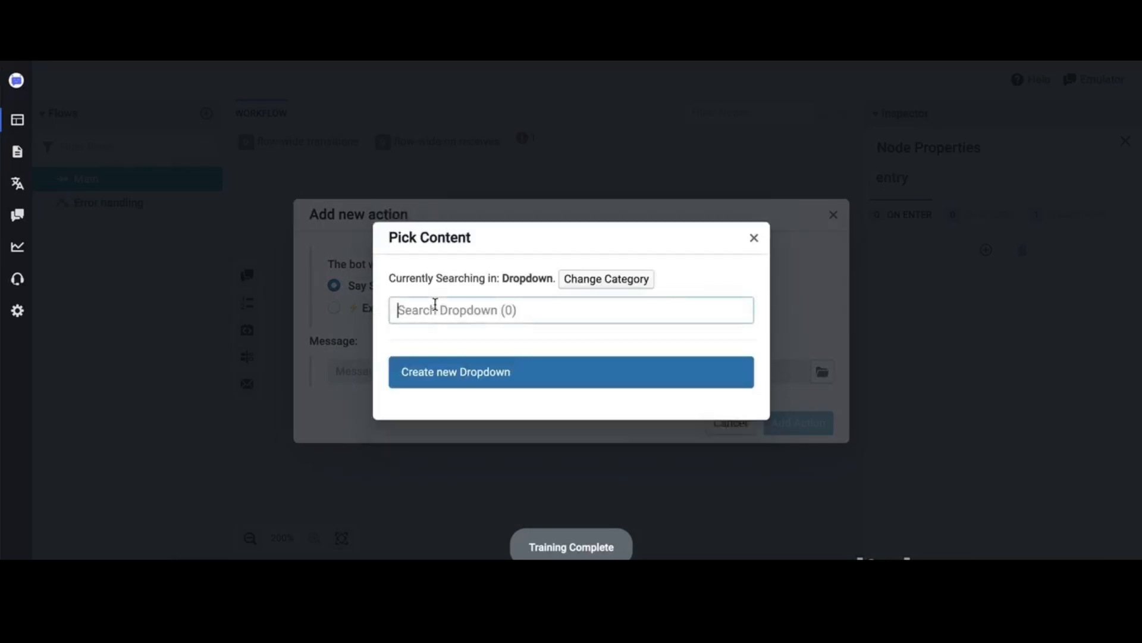
click(476, 374)
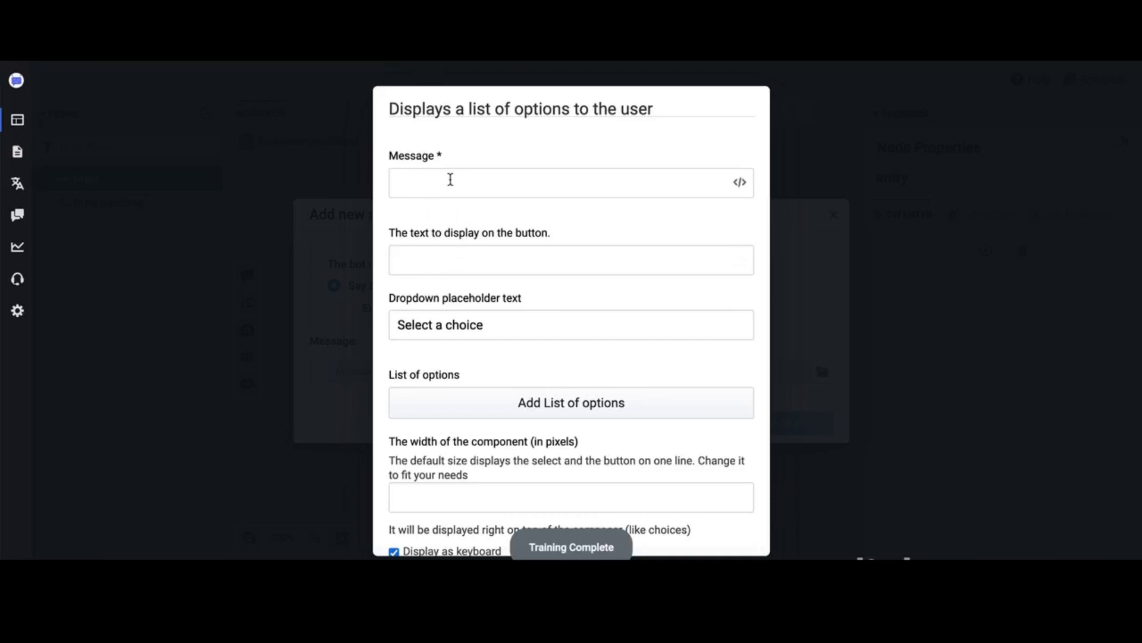
Set the dropdown's message to "Do you want to proceed?", its button text to "Submit" and its placeholder to "Select a choice"
click(458, 181)
text(Do you want to proceed?)
click(551, 210)
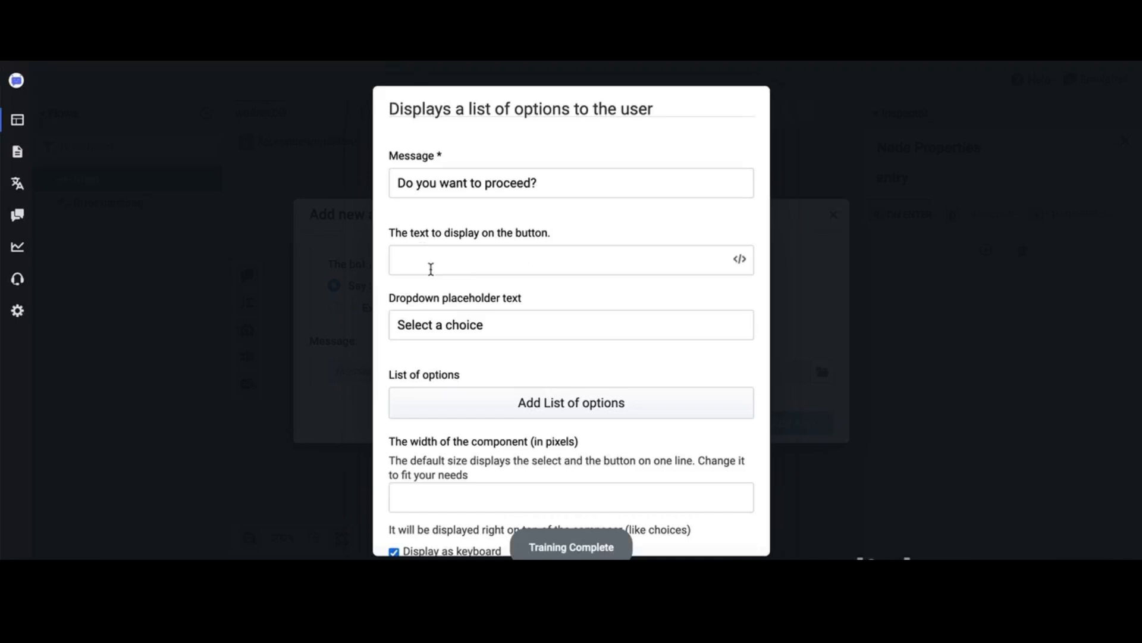
click(430, 269)
text(Submit)
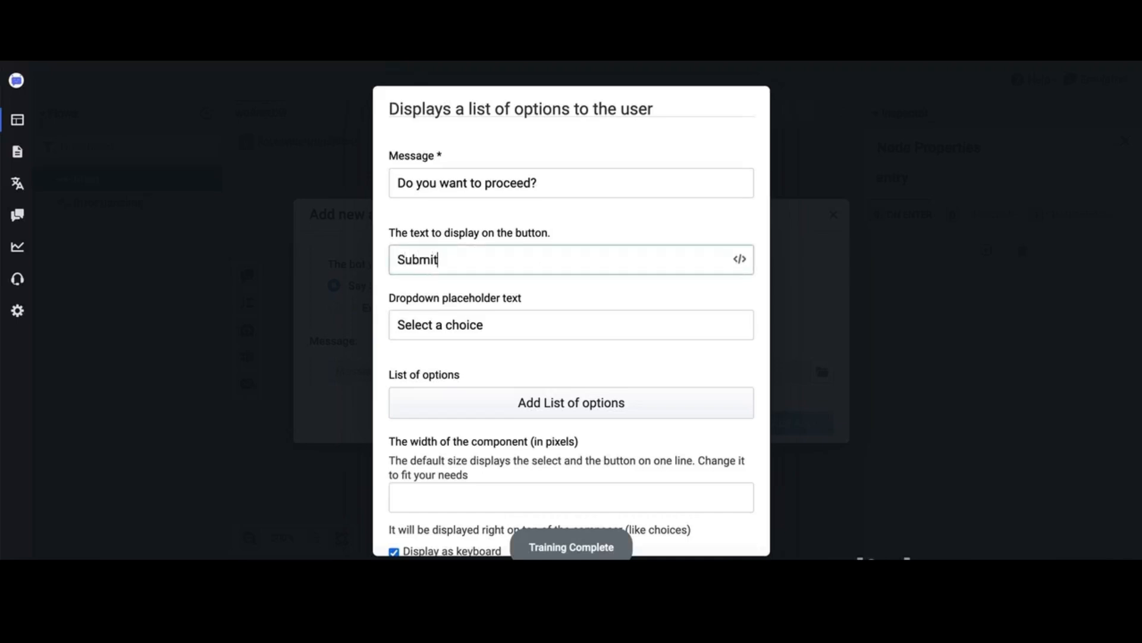
scroll(497, 332, down, 1)
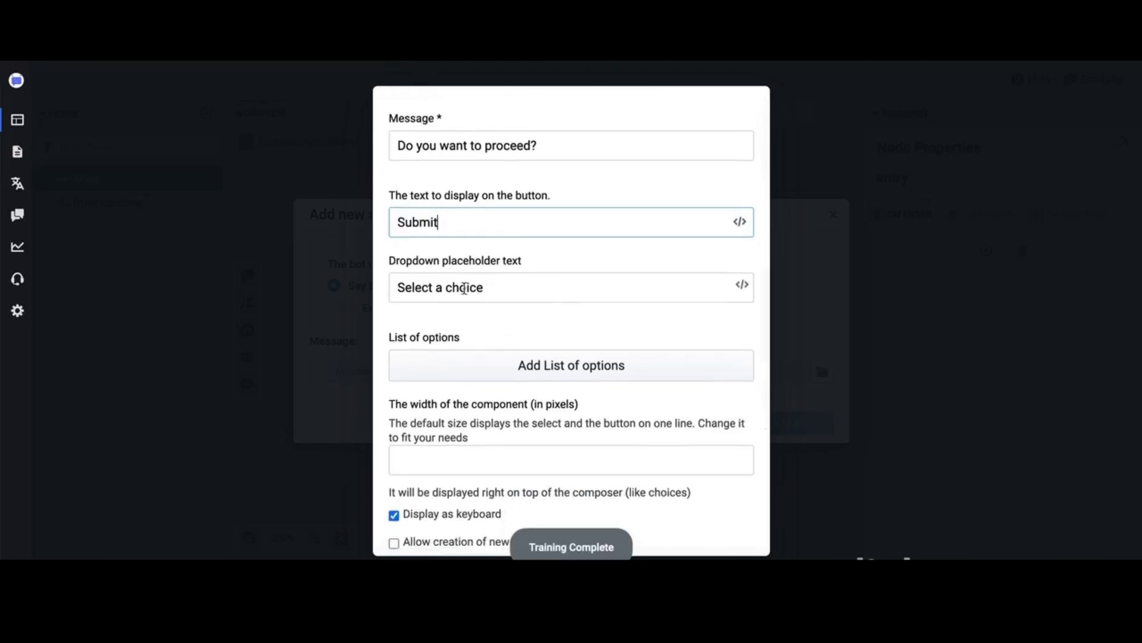
click(492, 284)
text(Select a choic)
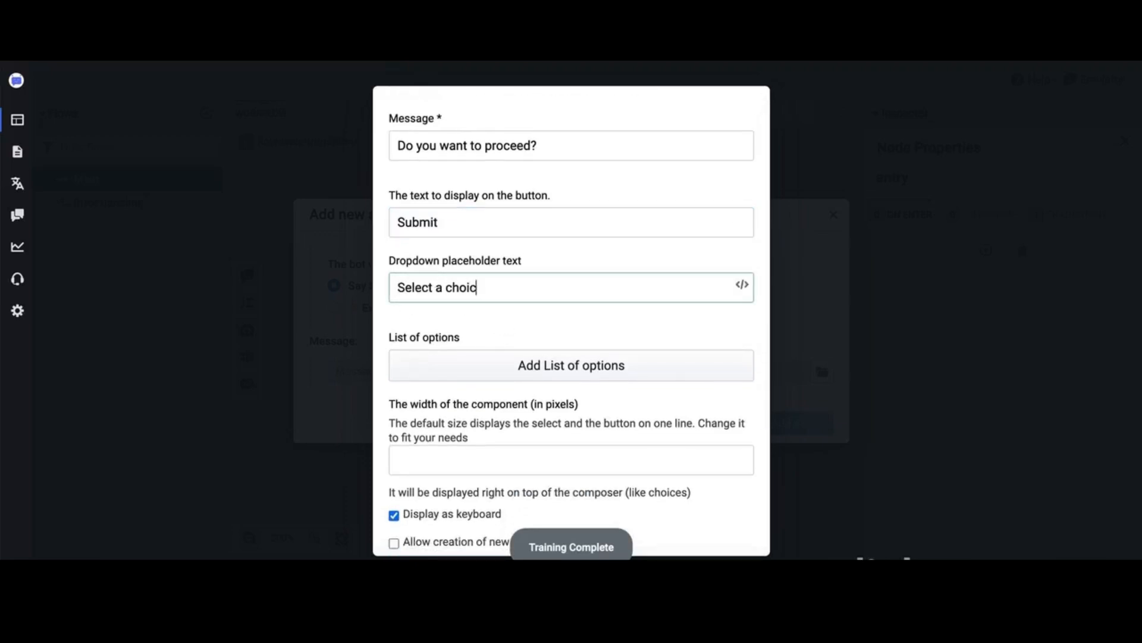
text(e)
Add a first dropdown option labelled "Yes" with the value 1
scroll(509, 323, down, 1)
click(526, 324)
click(447, 353)
text(Y)
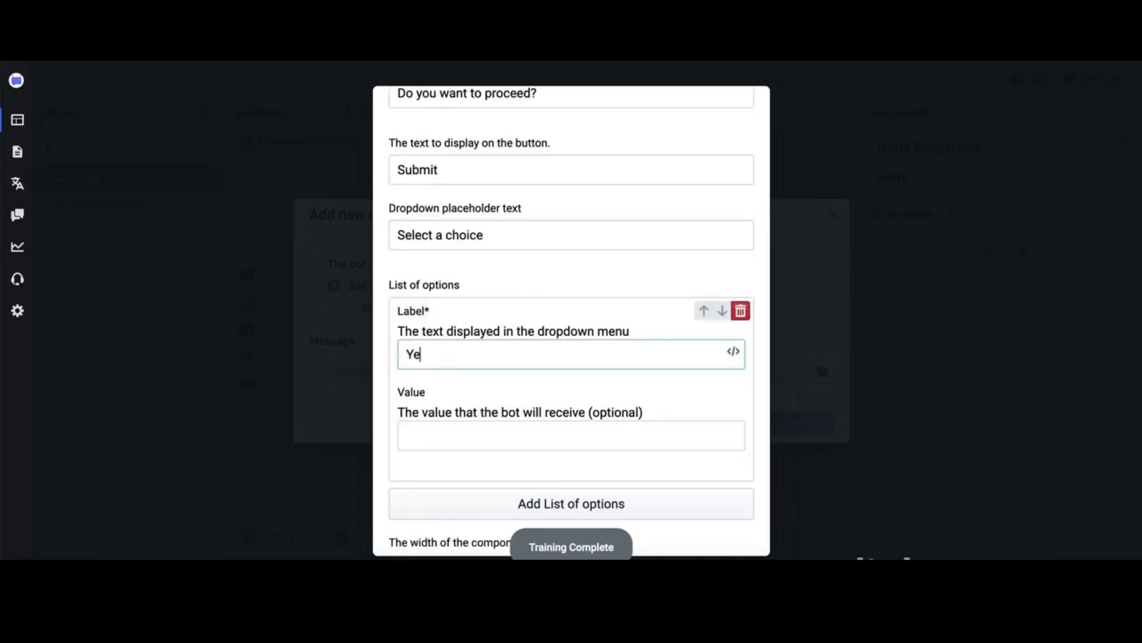
scroll(456, 403, down, 1)
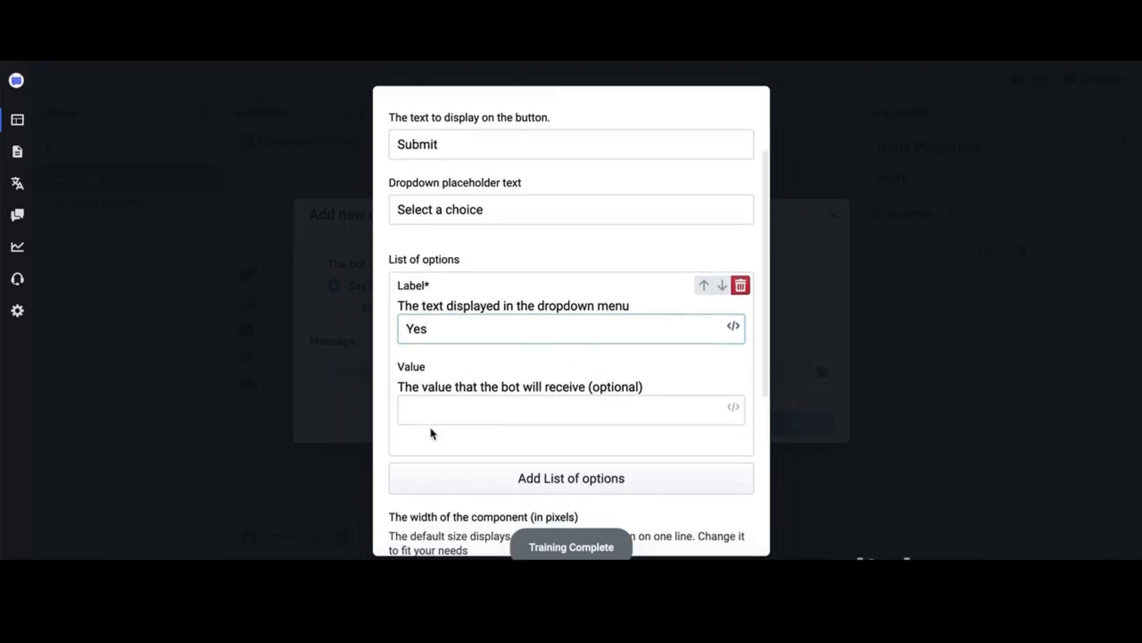
click(445, 405)
text(1)
scroll(581, 357, down, 2)
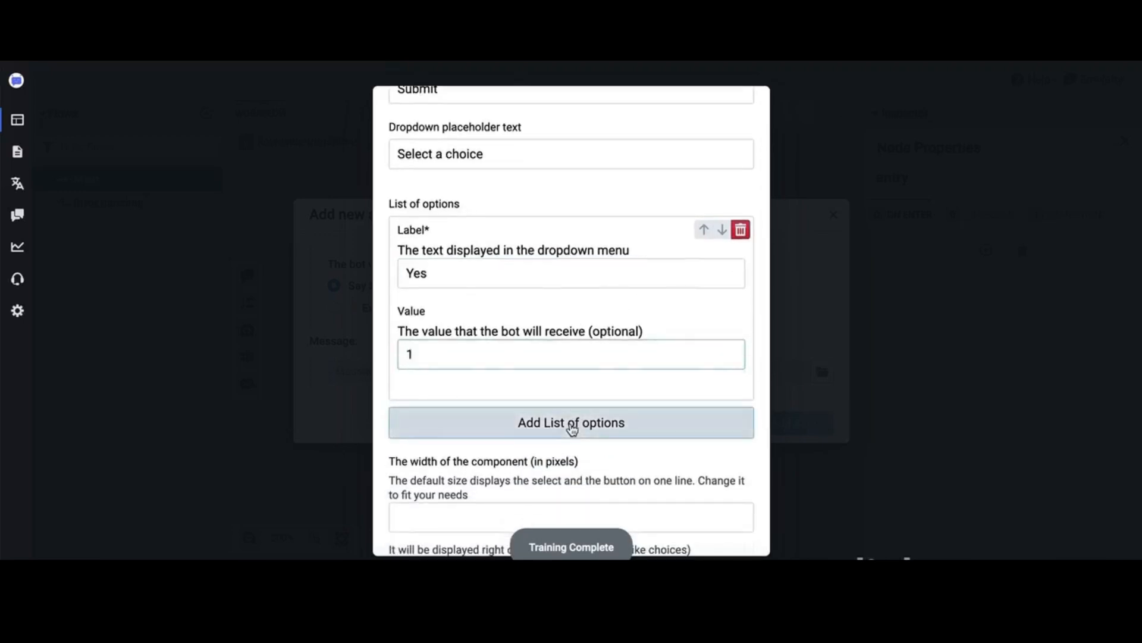
Add a second dropdown option labelled "No" with the value 2
click(571, 423)
scroll(480, 357, down, 2)
click(428, 359)
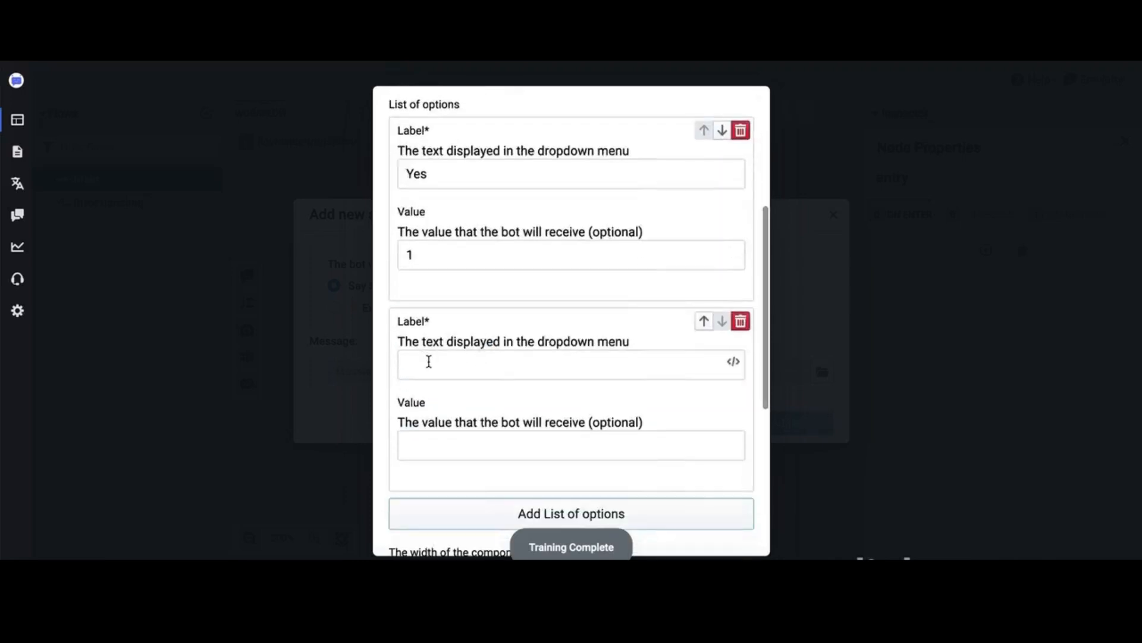
text(No)
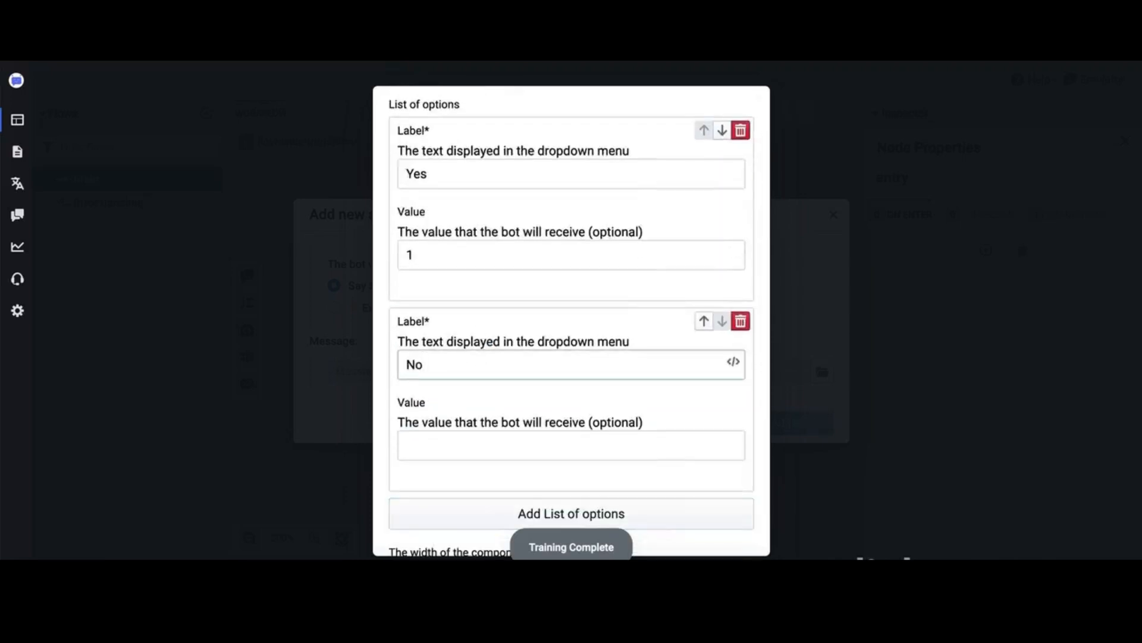
click(423, 455)
text(2)
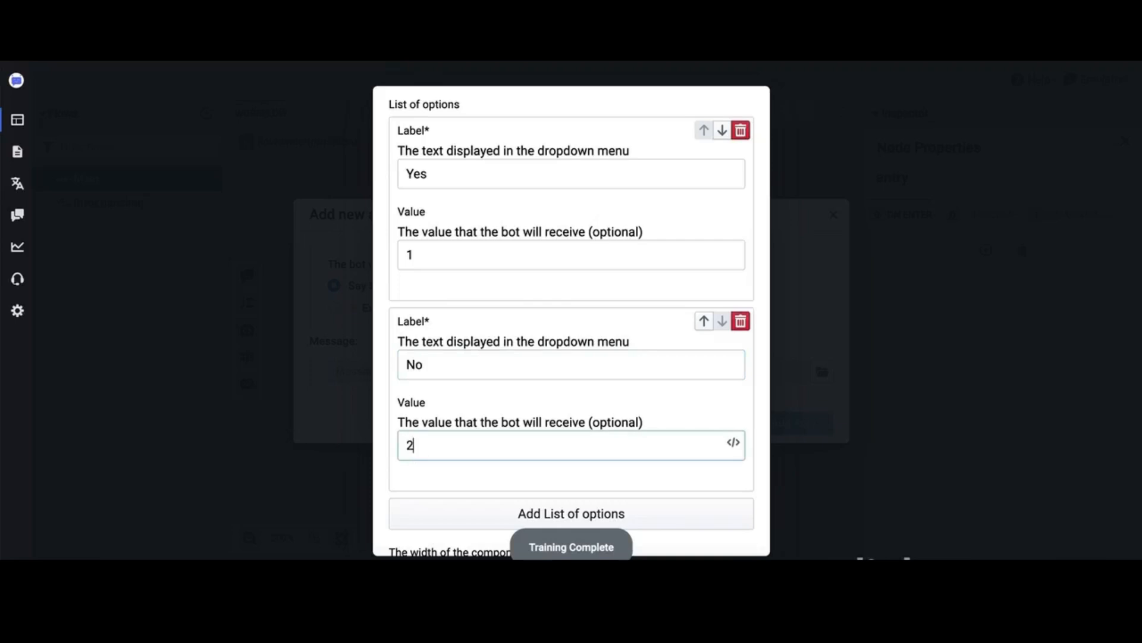
Try reordering the options by moving Yes below No, and return Yes to the first place
scroll(526, 432, down, 4)
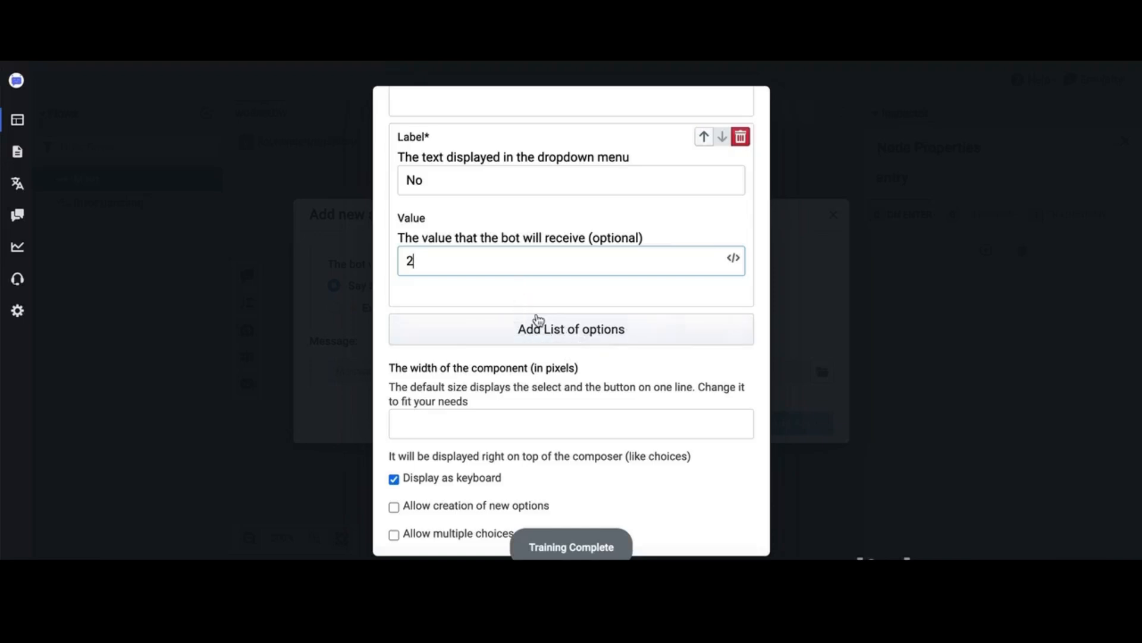
scroll(535, 321, up, 1)
scroll(613, 162, up, 2)
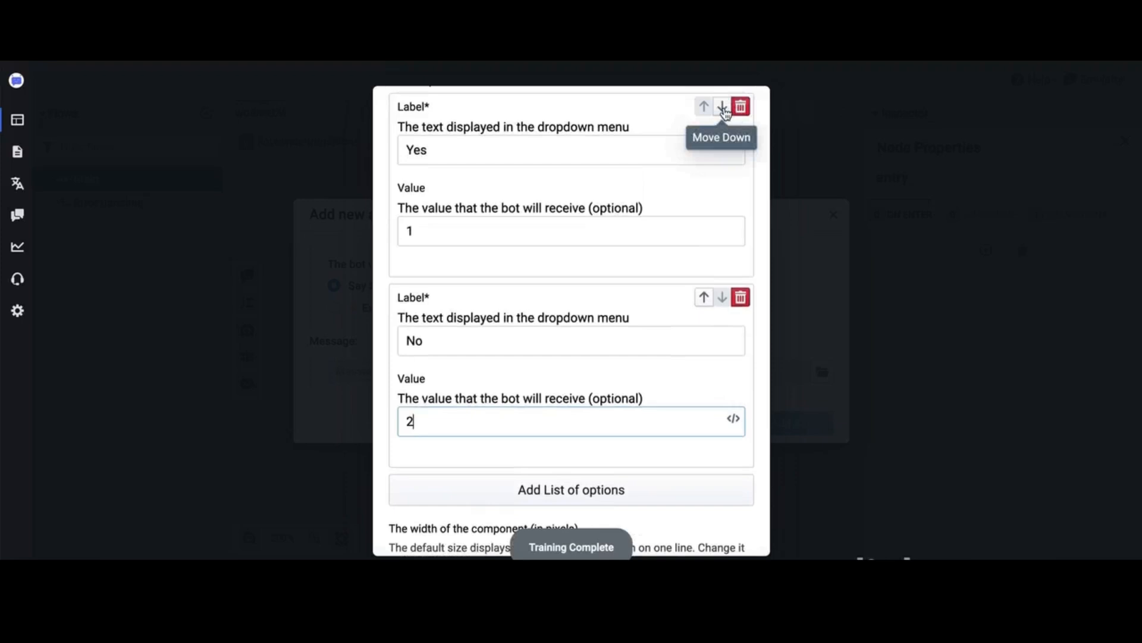
click(723, 108)
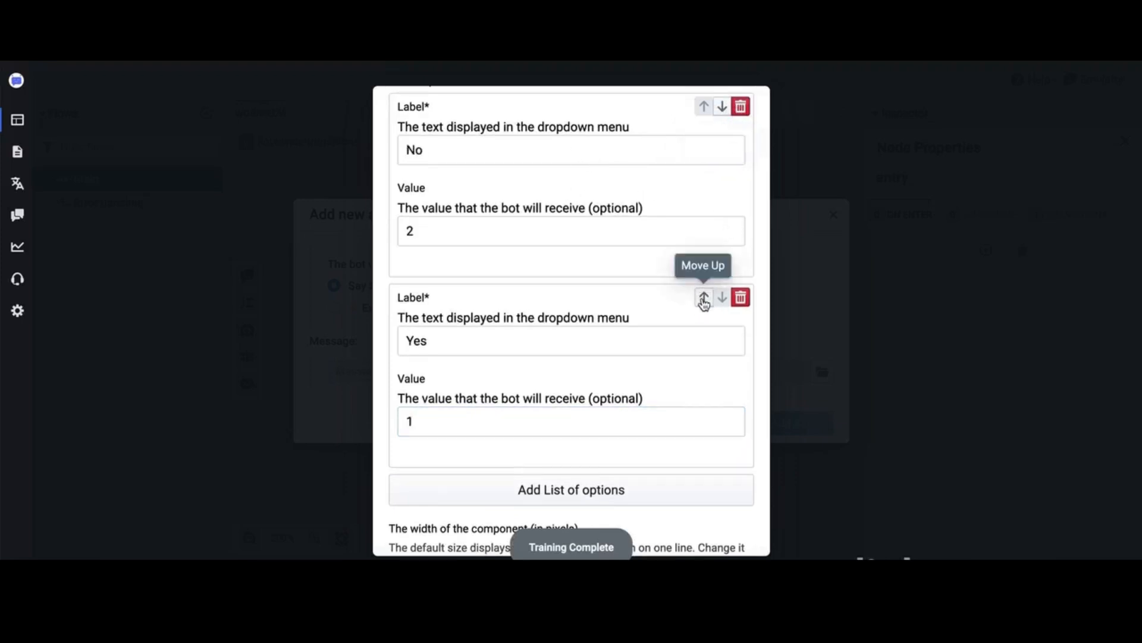
click(704, 300)
Submit the dropdown with its default display settings, add it as the entry node's action and close the node properties
scroll(595, 378, down, 5)
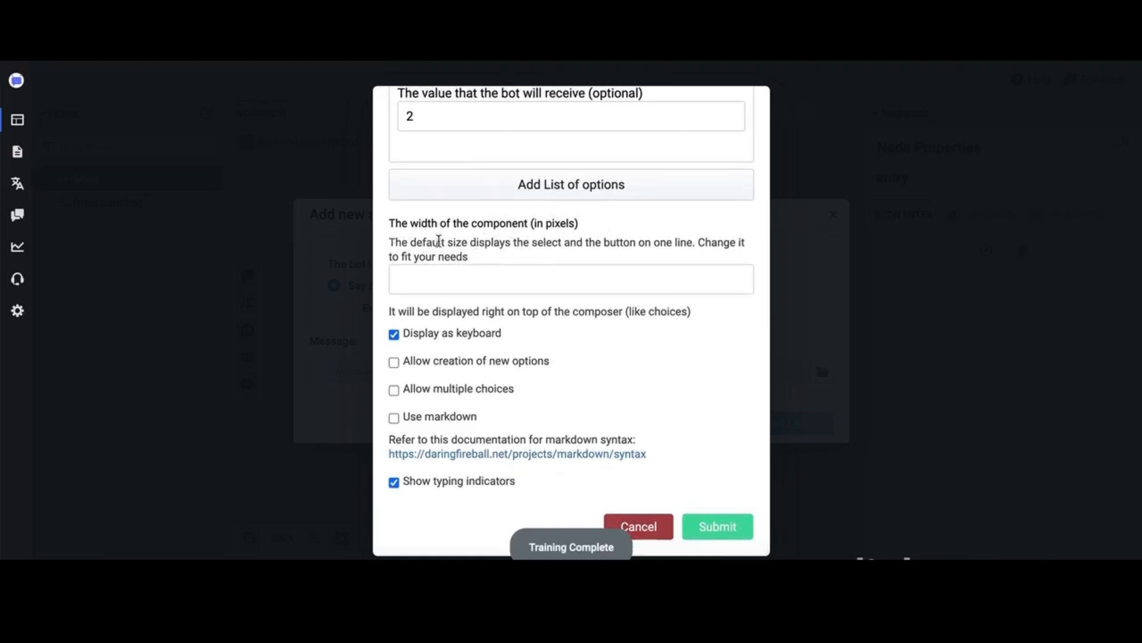
drag(390, 243, 476, 257)
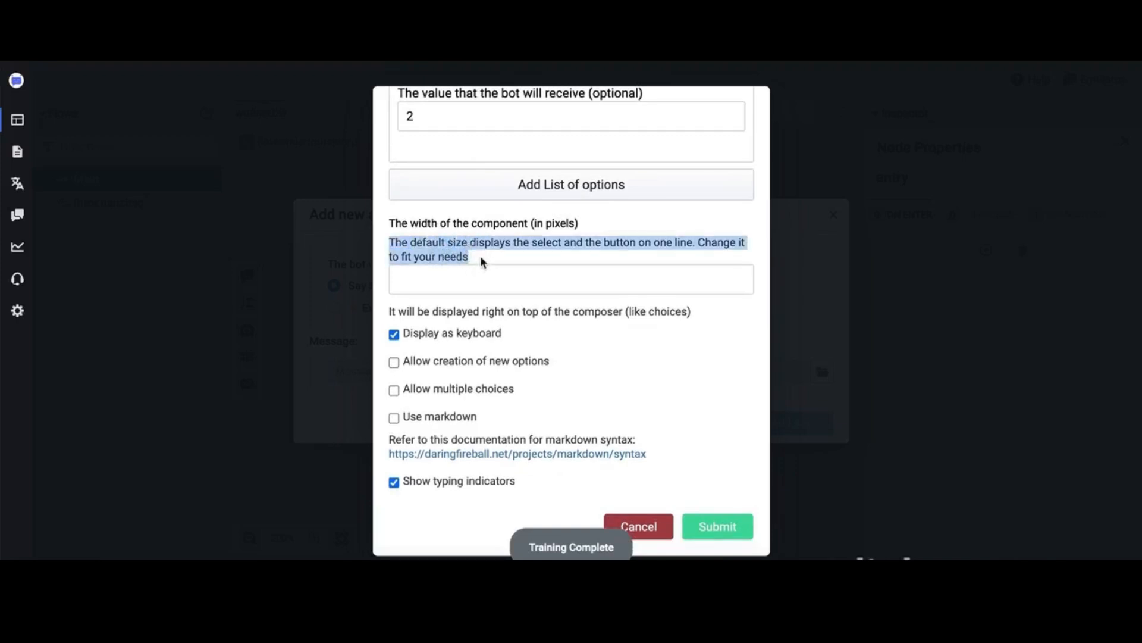
click(479, 256)
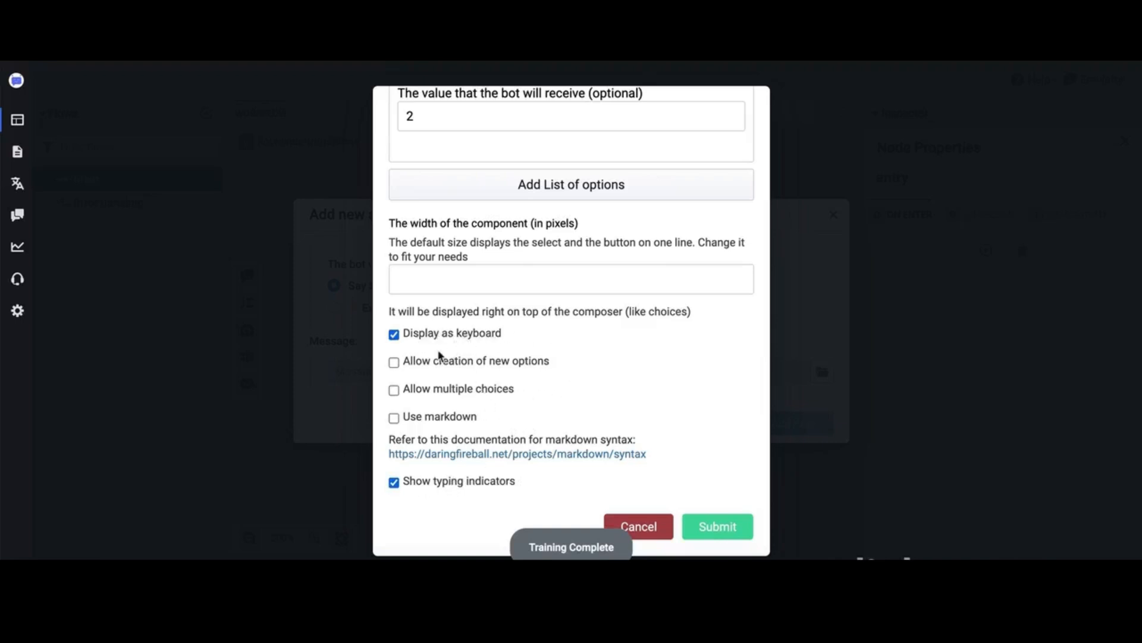
click(717, 521)
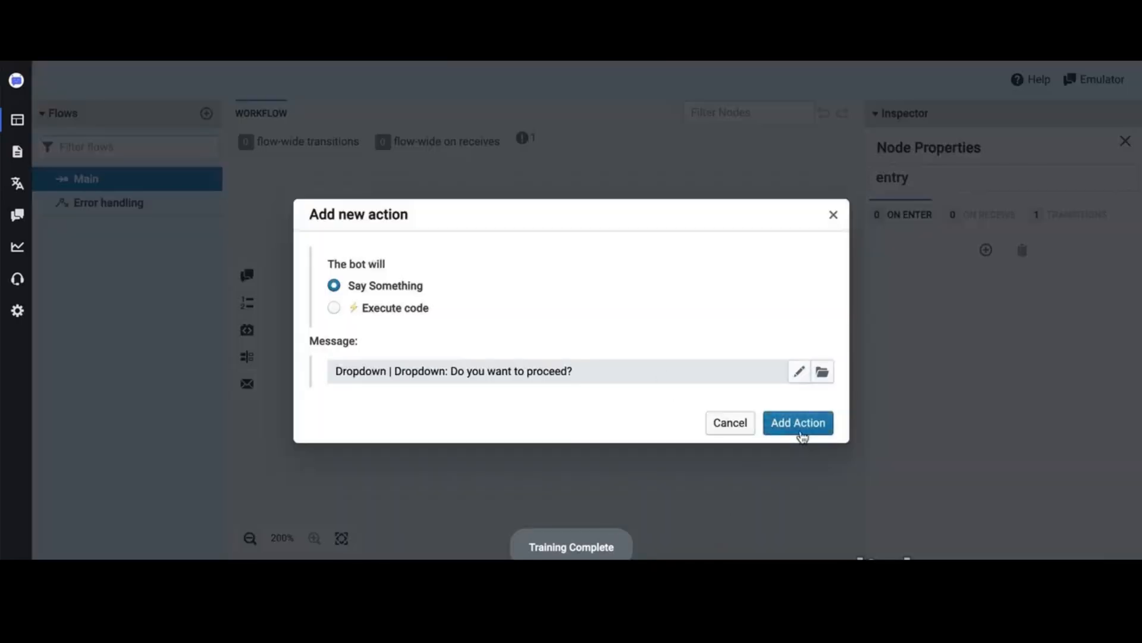
click(800, 423)
drag(774, 238, 719, 231)
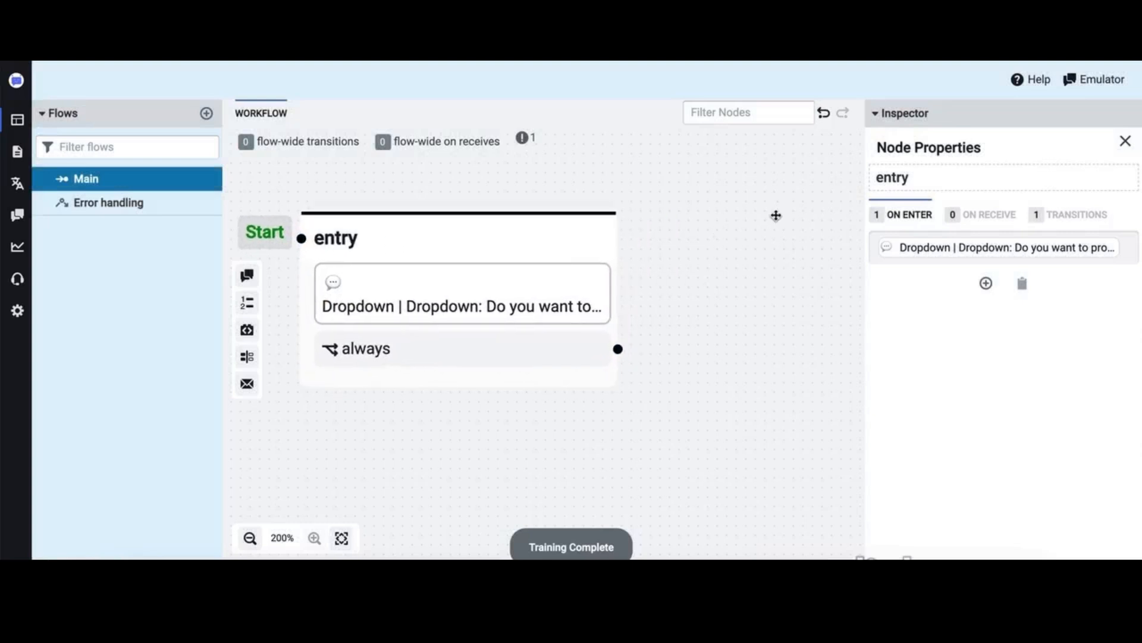
click(1125, 143)
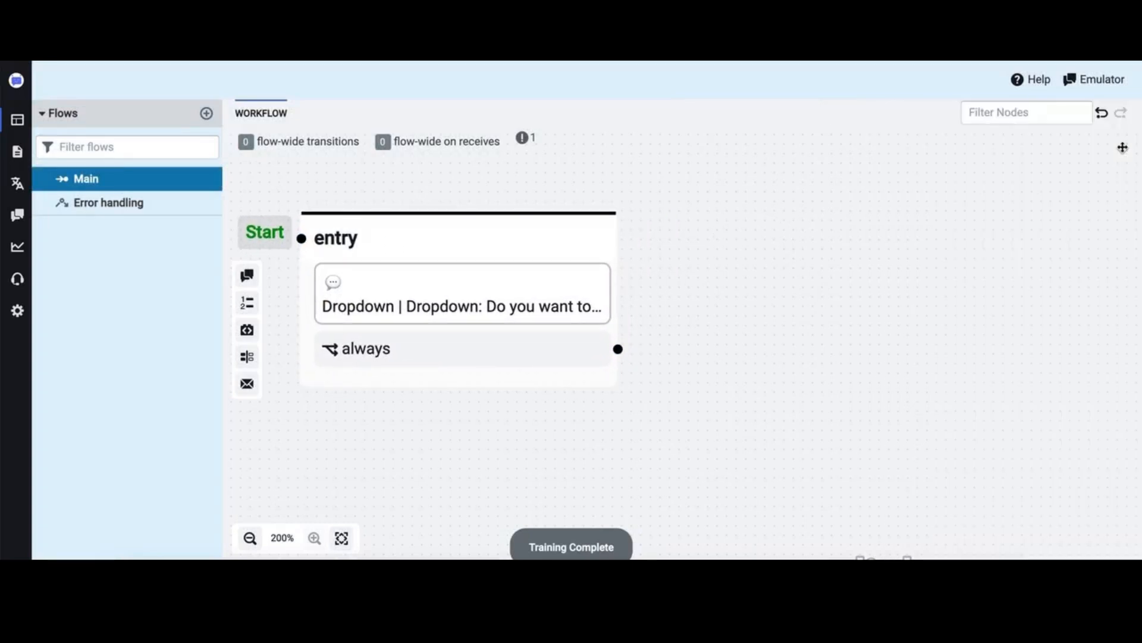
Open the bot emulator and send the message "hey" to start the conversation
click(1071, 81)
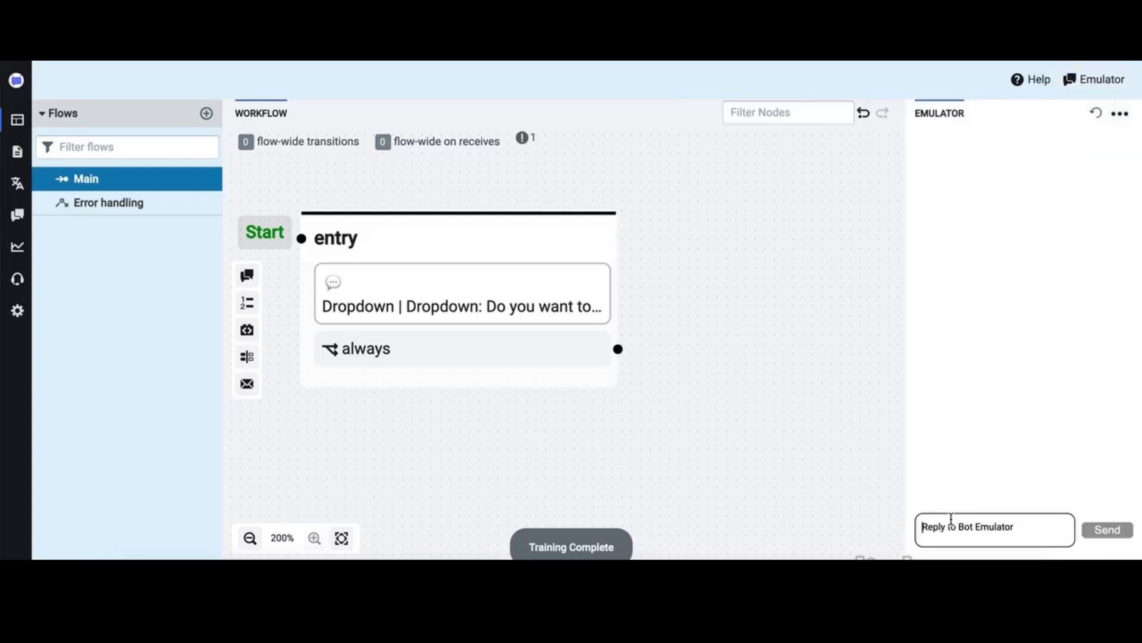
text(he)
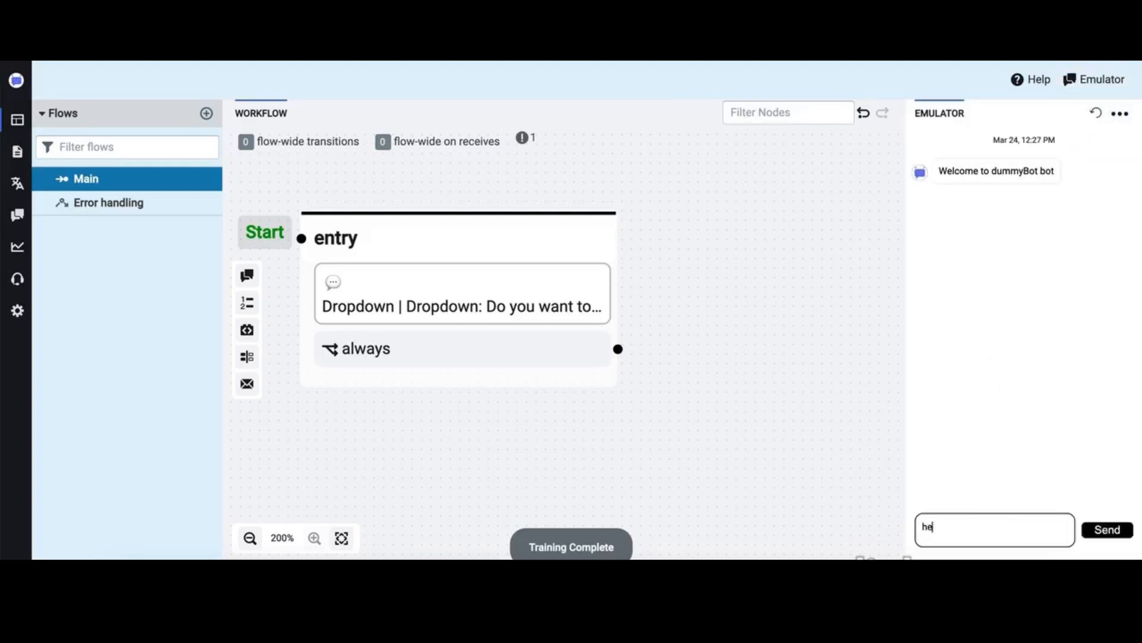
text(y)
key(Return)
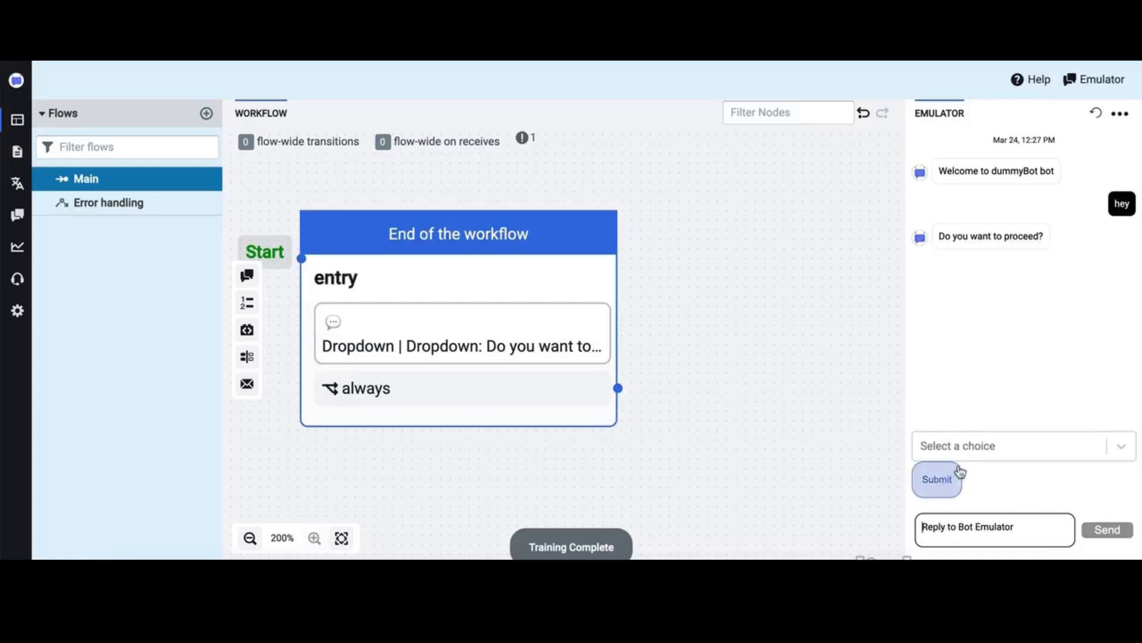
Test the dropdown in the emulator by switching its choice between Yes and No
click(992, 452)
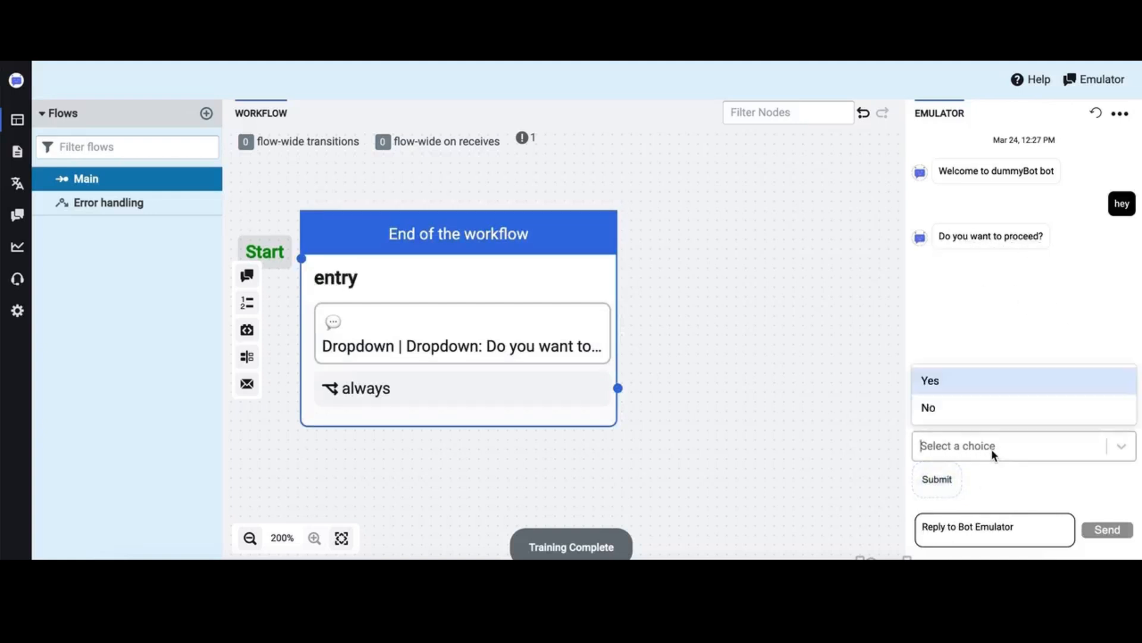
click(940, 388)
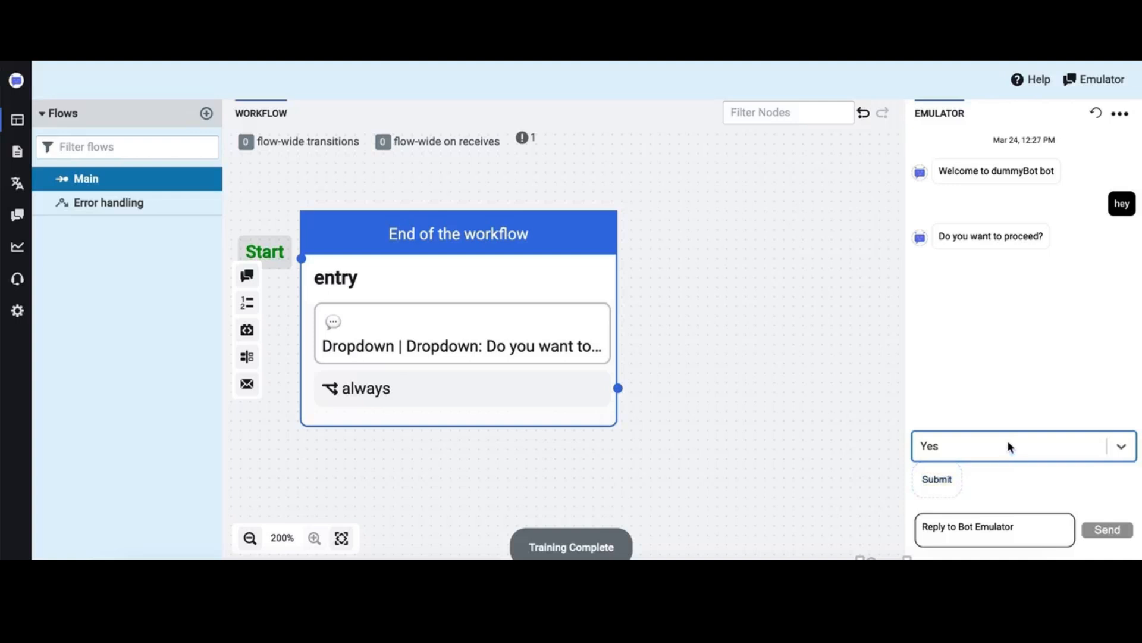
click(1010, 447)
click(951, 402)
click(931, 446)
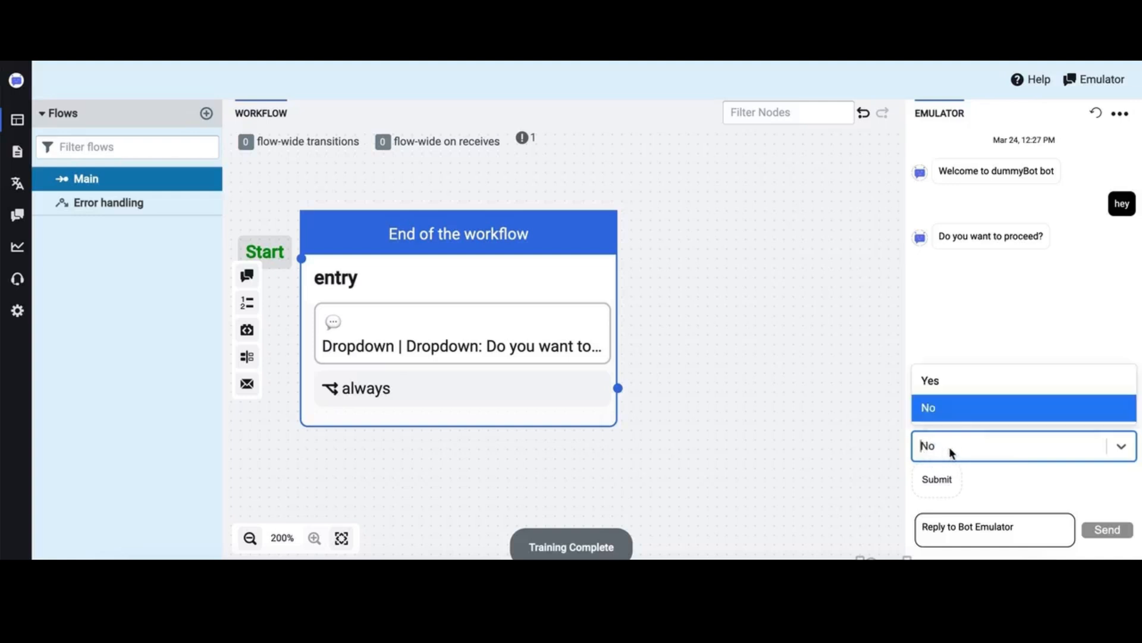
click(946, 377)
click(940, 442)
click(940, 407)
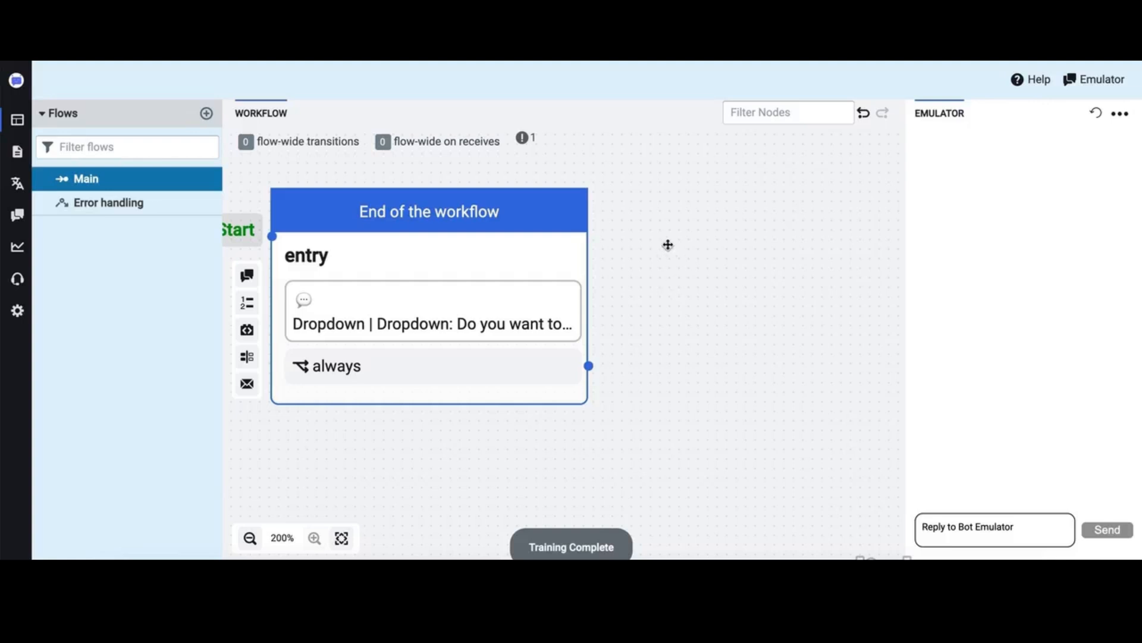
Add a standard node beside the entry node and start a new Text message for its on-enter action
right_click(704, 240)
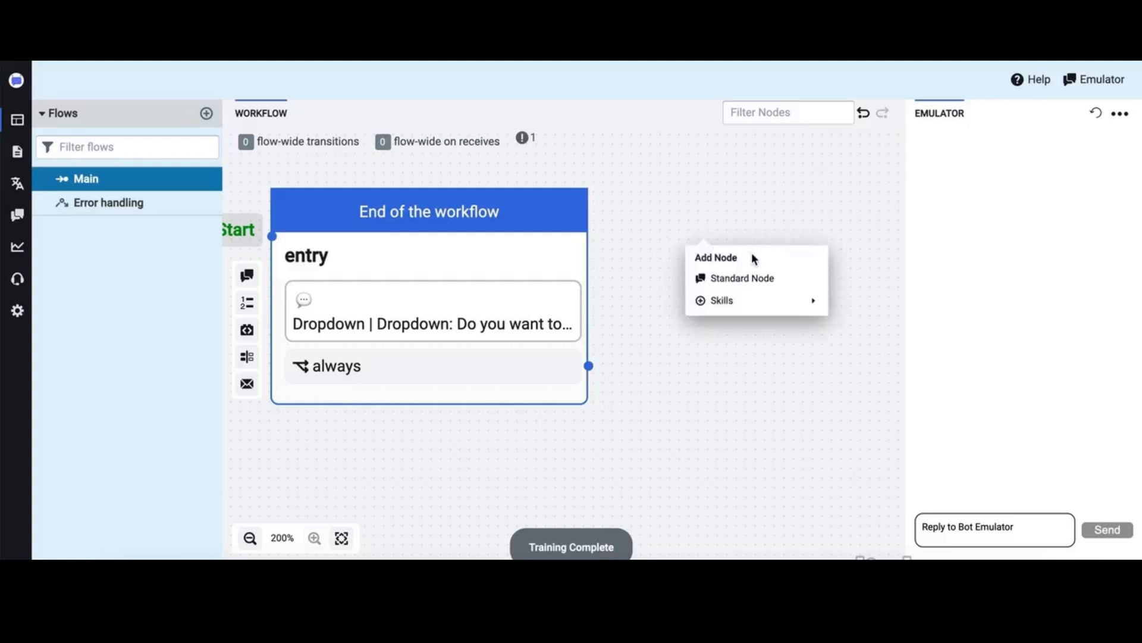
click(742, 278)
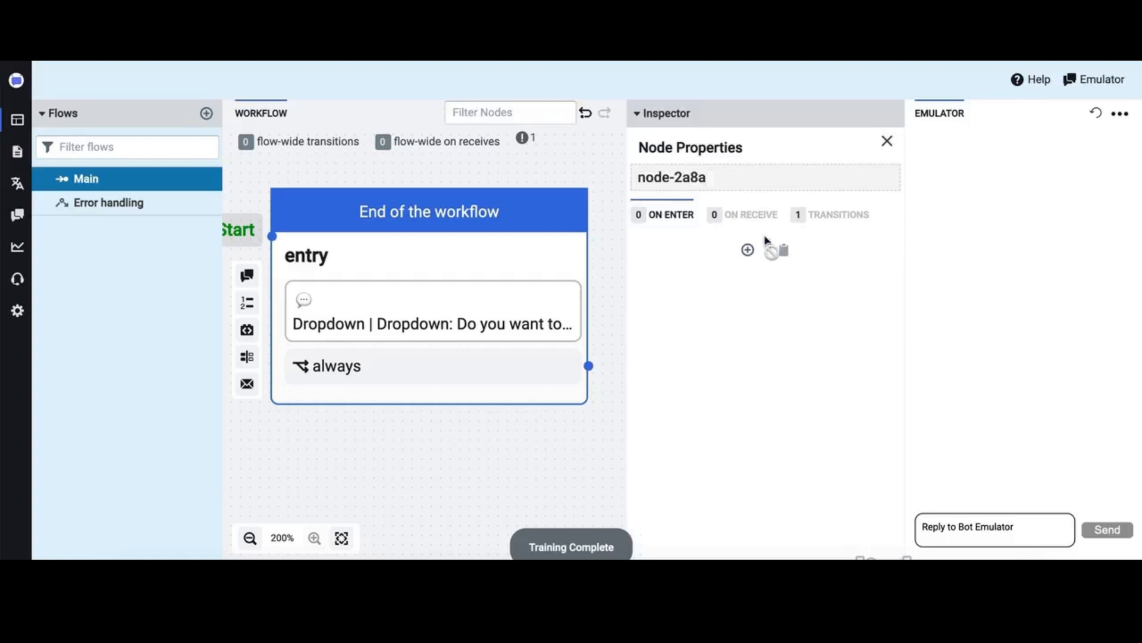
click(748, 250)
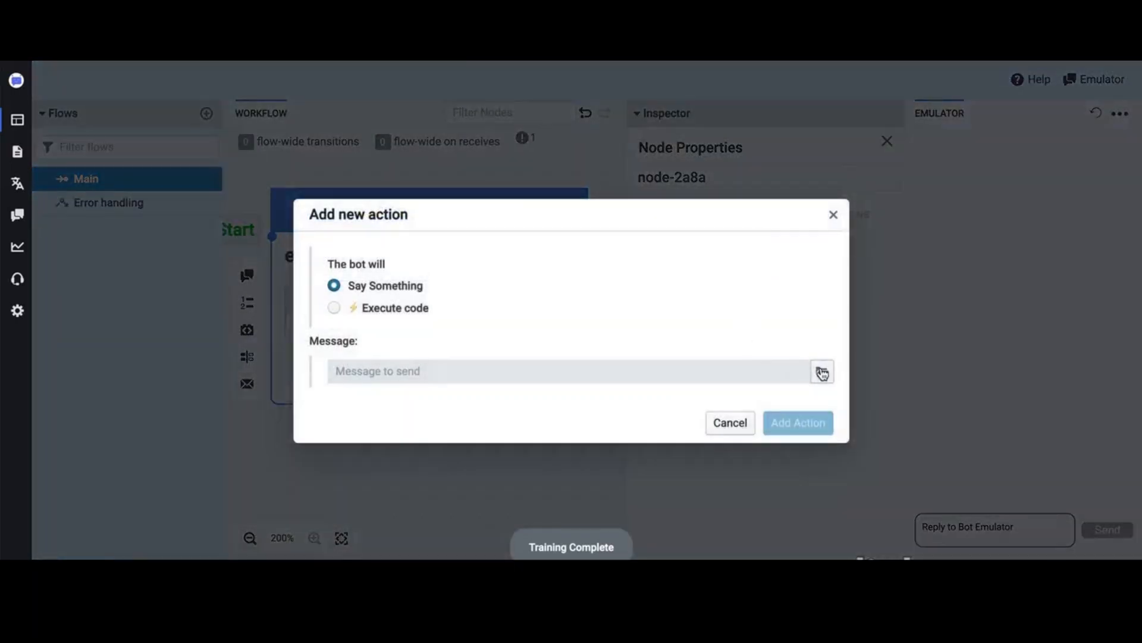
click(822, 372)
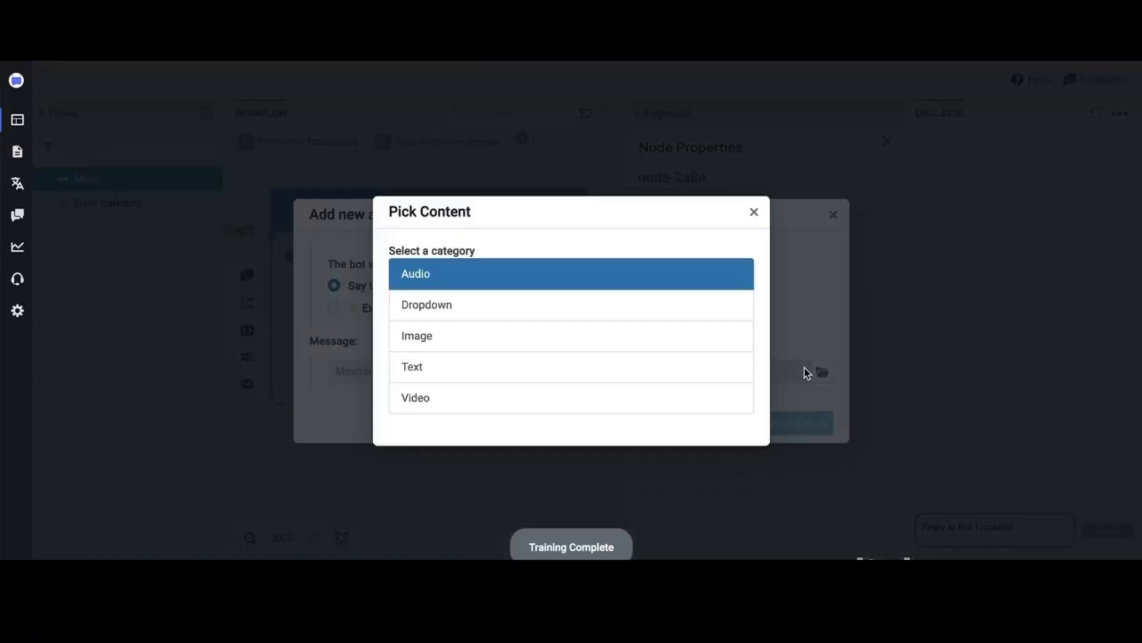
click(412, 368)
click(461, 370)
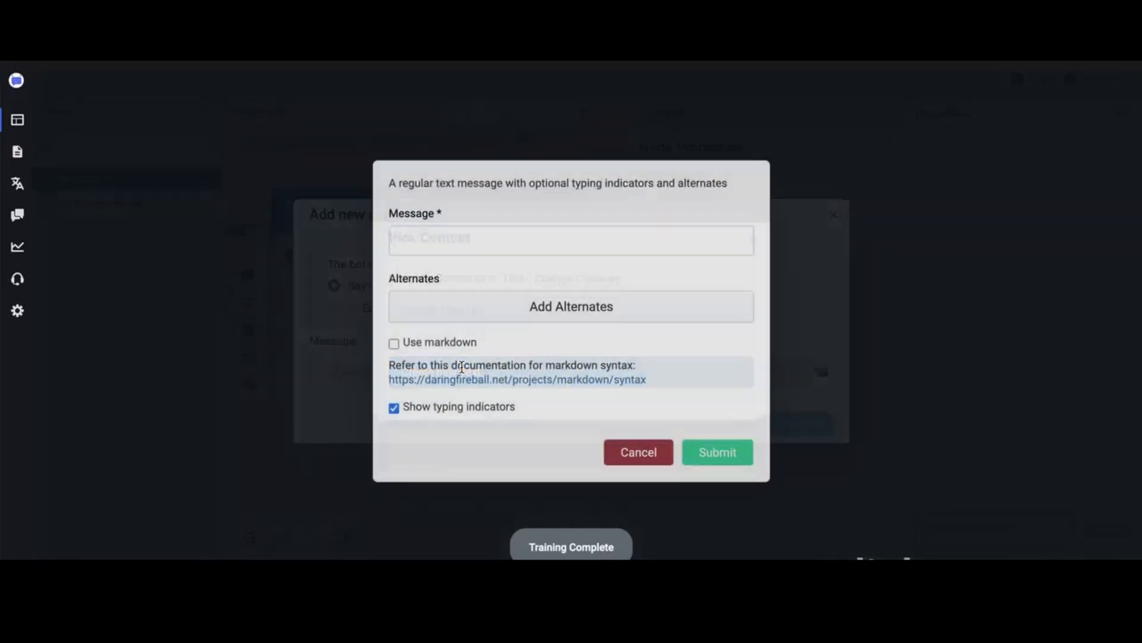
Enter {{event.payload.text}} as the message text so the bot repeats the user's choice
click(548, 248)
text({{}})
key(Left)
key(Left)
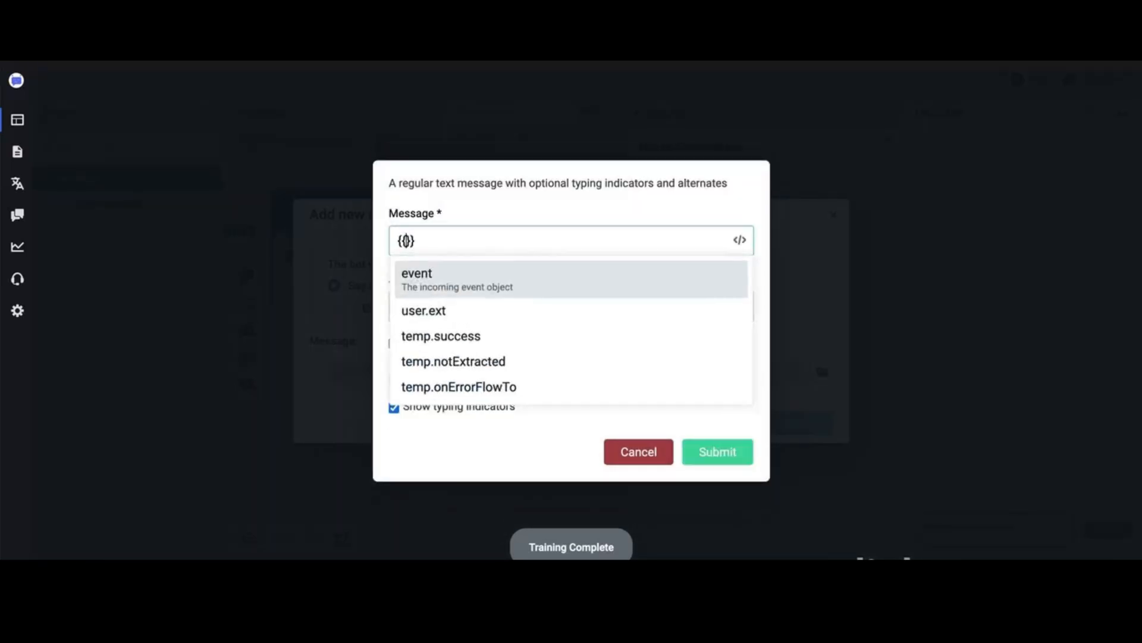
text(event.)
text(pa)
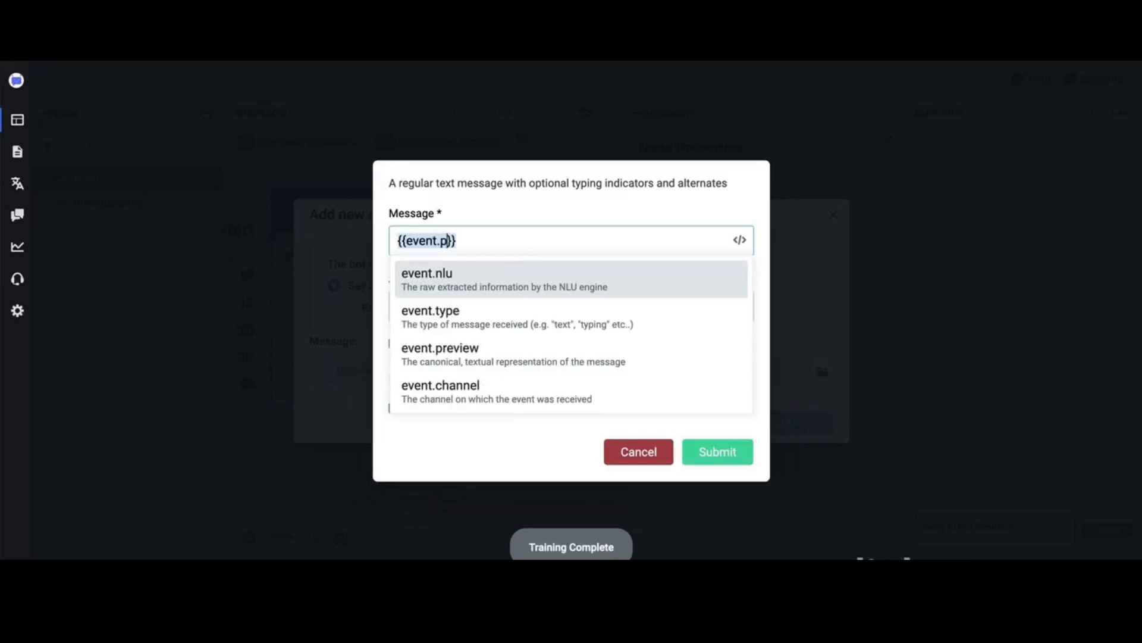
text(ylo)
text(aad)
key(BackSpace)
key(BackSpace)
text(d.text)
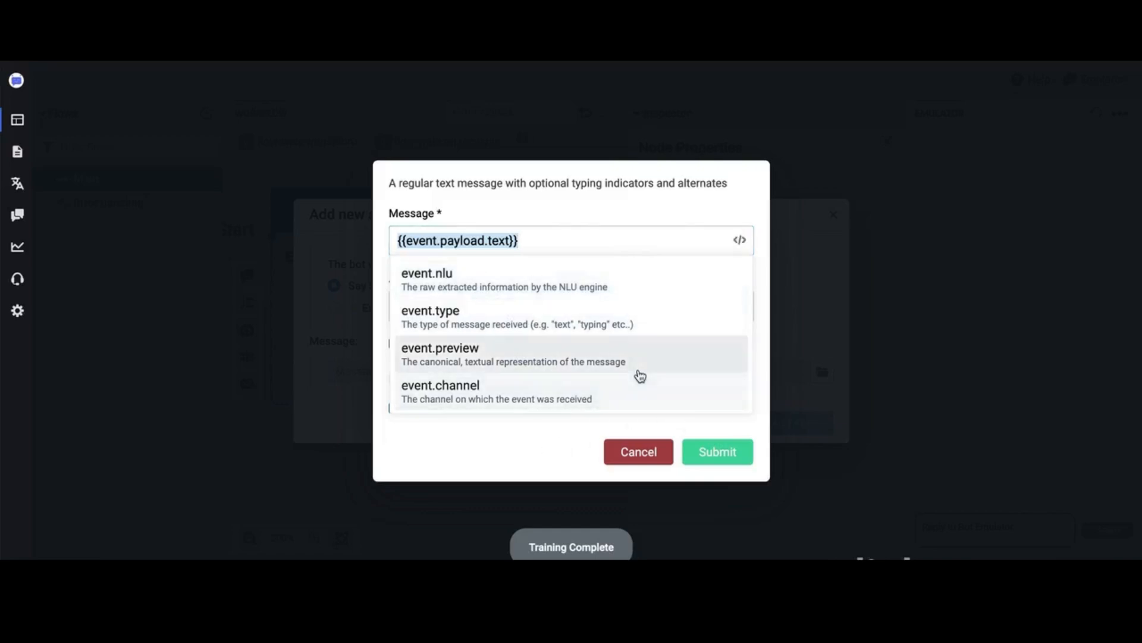
scroll(640, 376, down, 1)
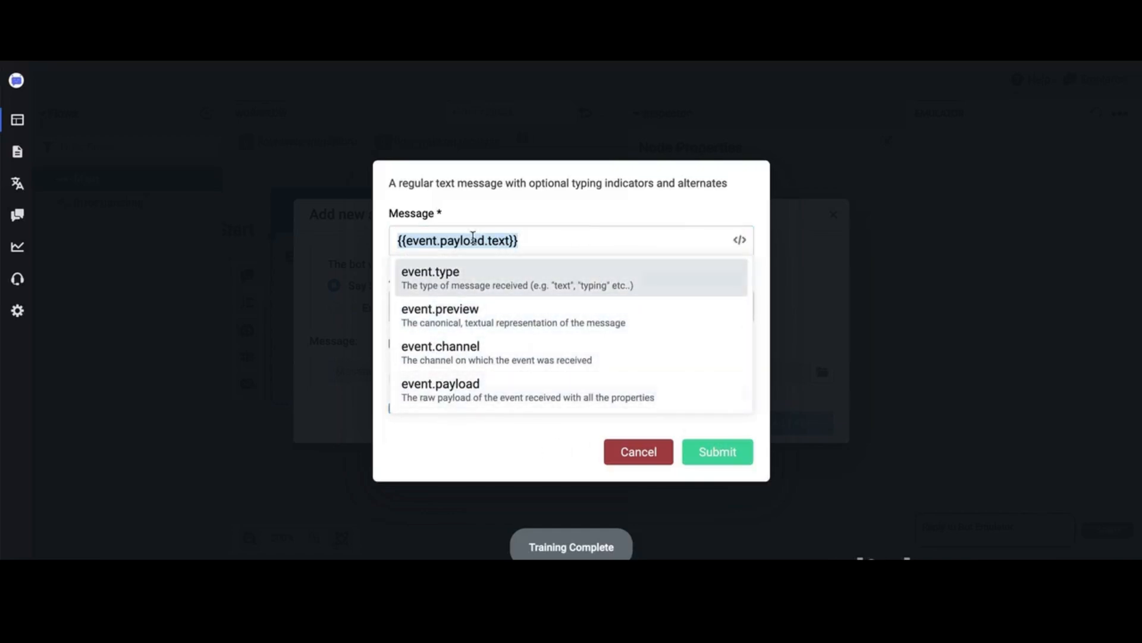
Submit the text message, add it as the new node's action and close the node properties
click(709, 455)
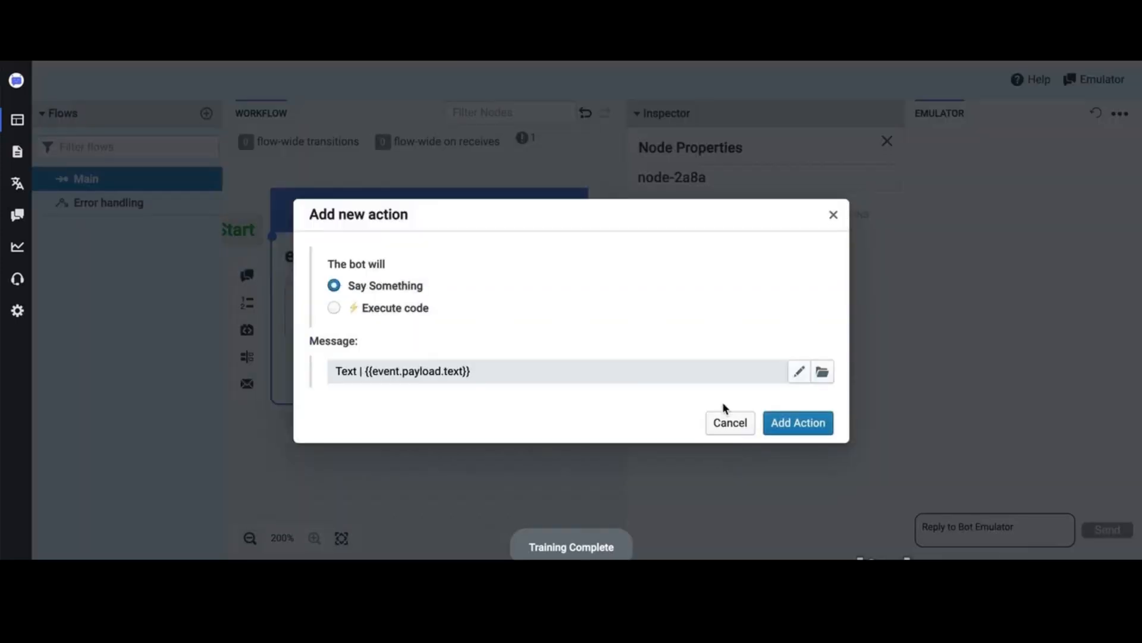
click(807, 422)
click(887, 143)
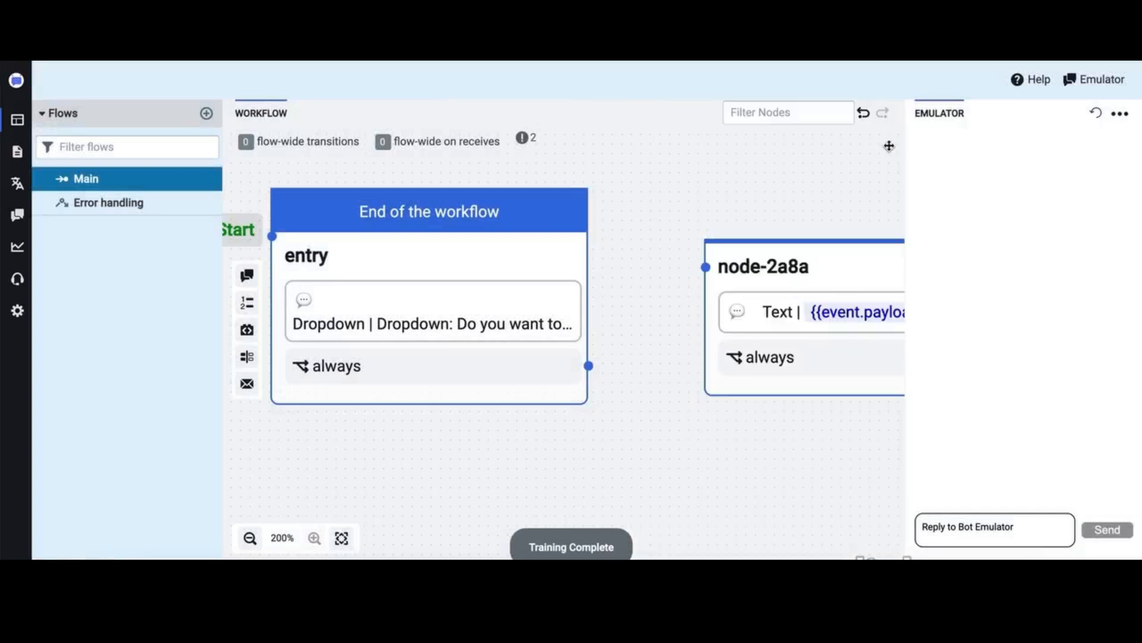
Move the new node slightly closer to the entry node and connect the entry node's always transition to it
drag(791, 269, 763, 226)
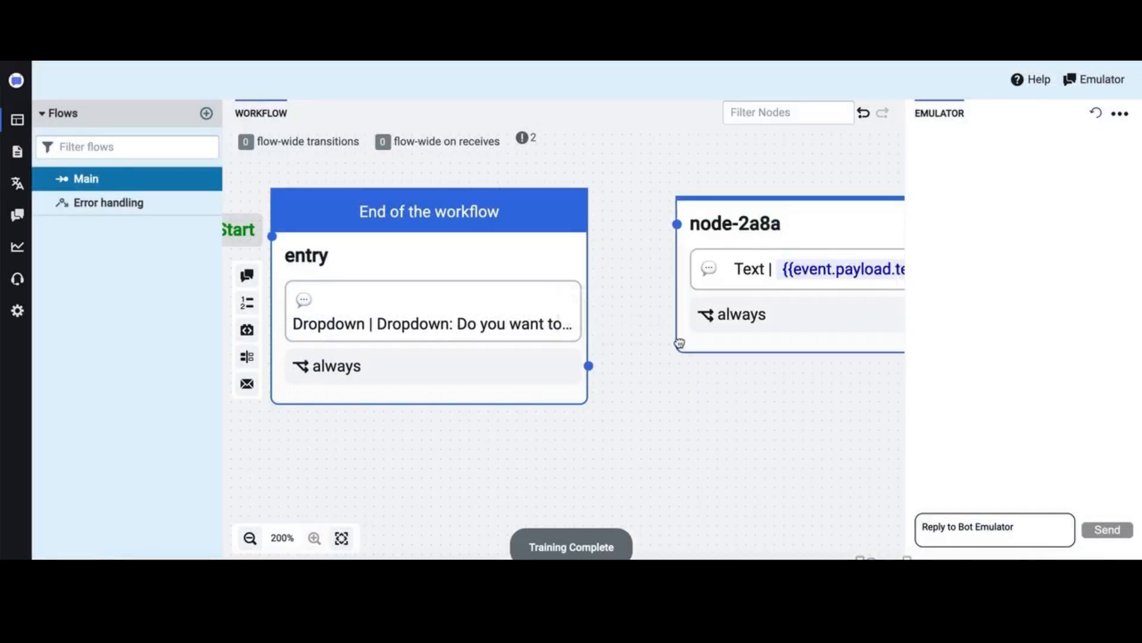
drag(589, 366, 677, 223)
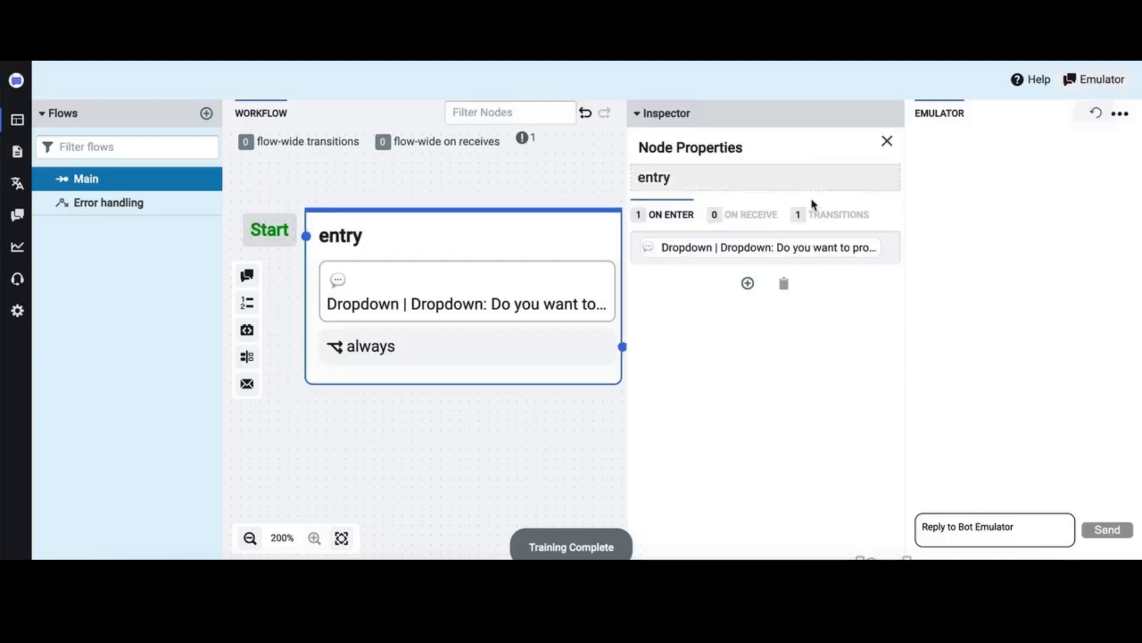
Make the entry node wait for a user message on receive and close its properties
click(891, 248)
click(707, 370)
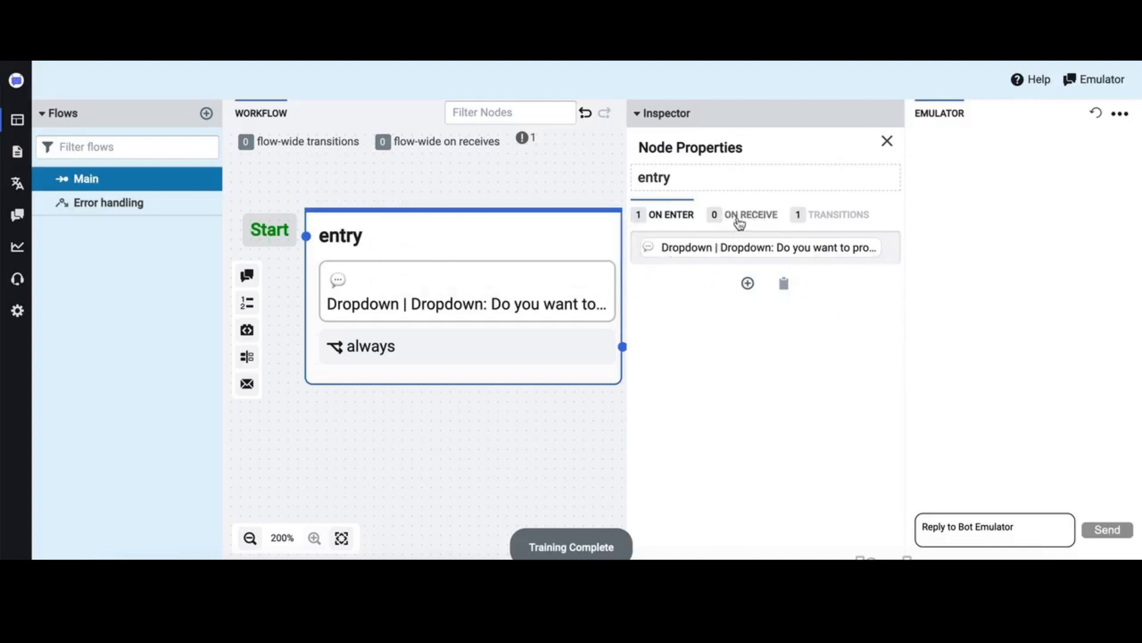
click(751, 221)
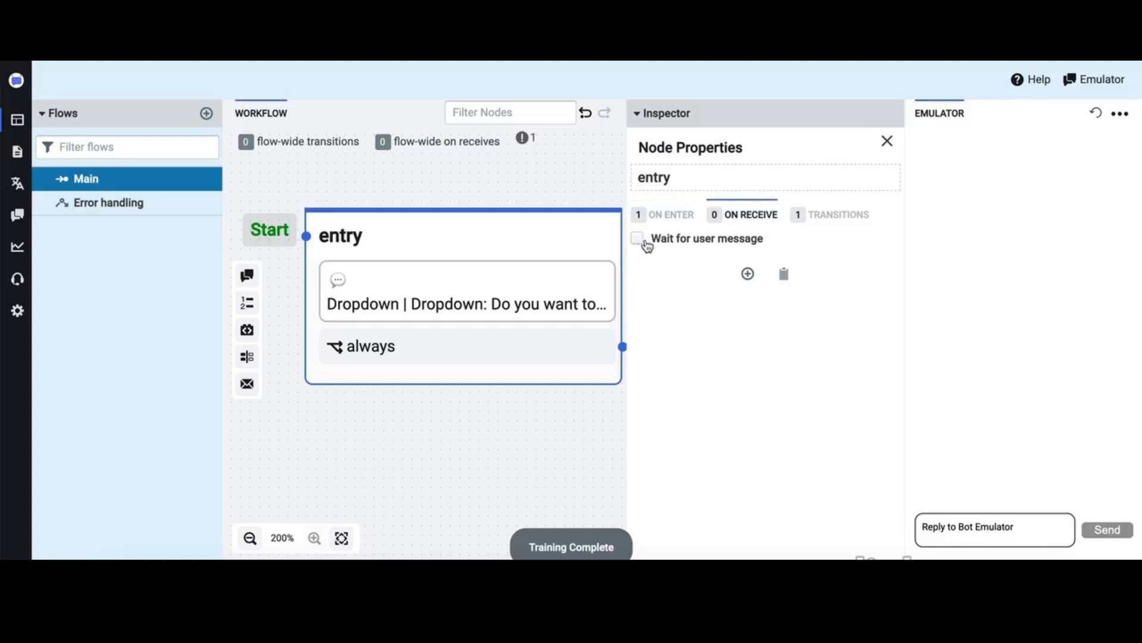
click(638, 239)
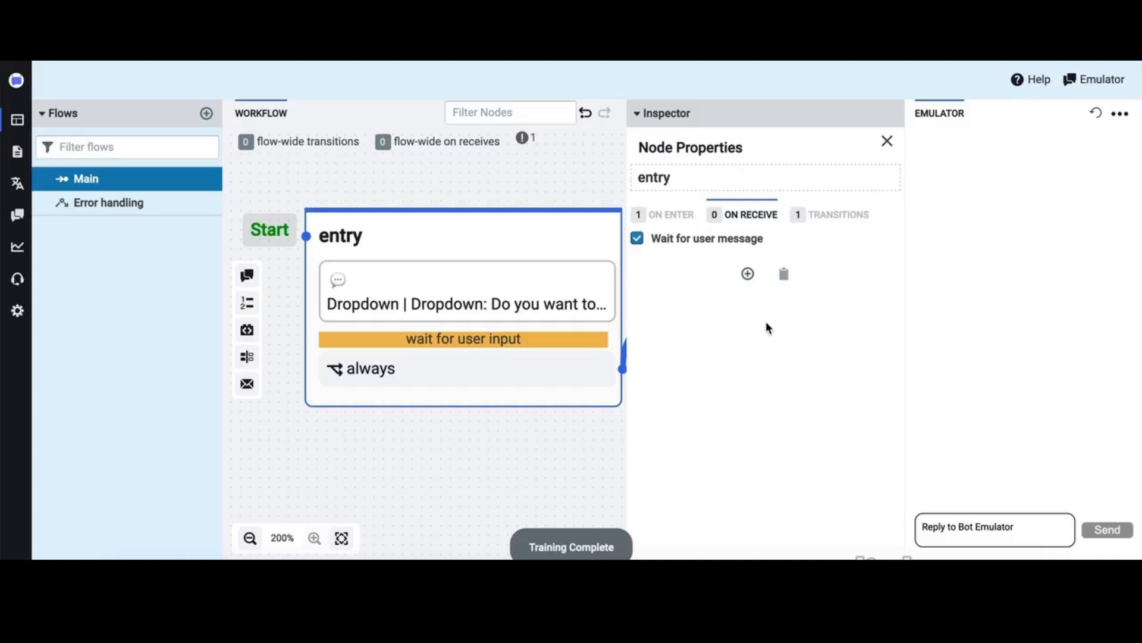
click(887, 141)
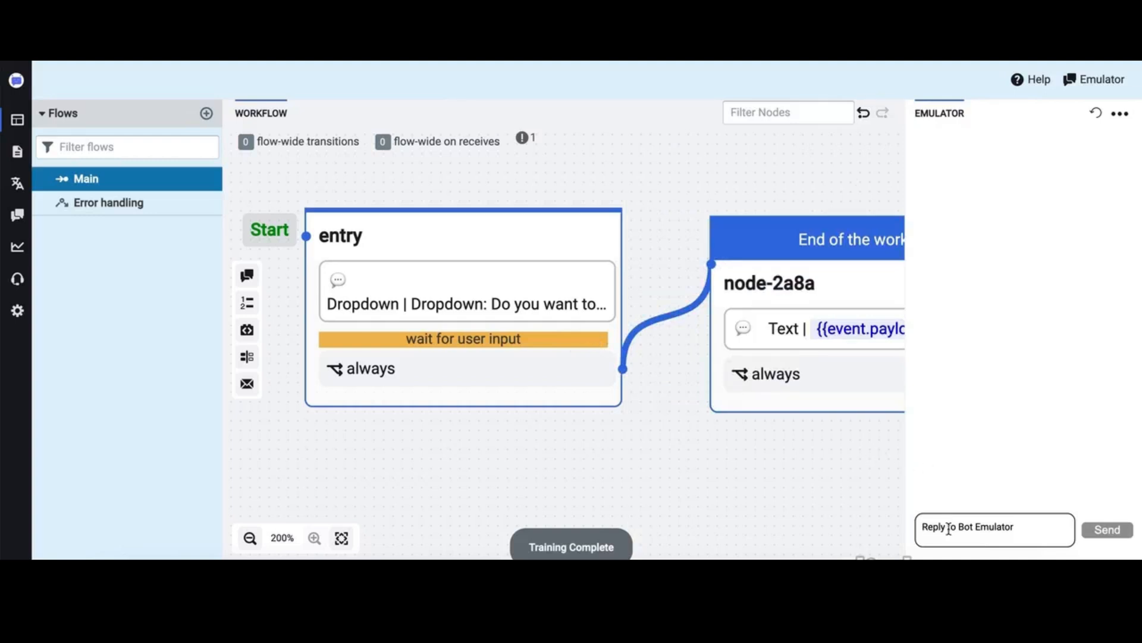
Send "hey" in the emulator and submit Yes as the dropdown answer
text(hey)
key(Return)
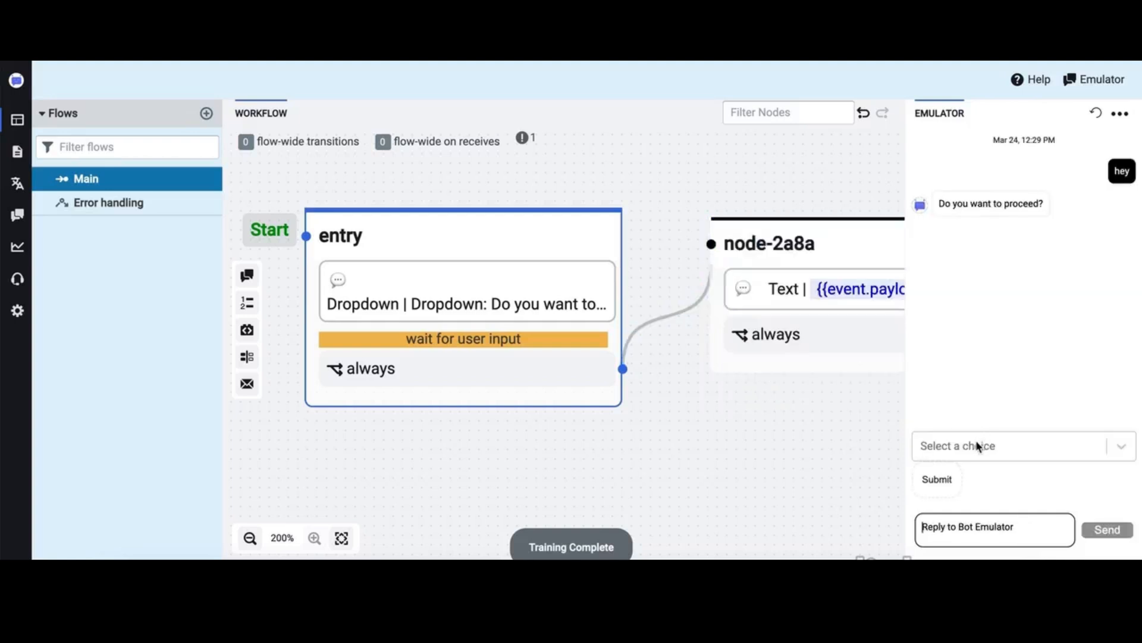
click(978, 445)
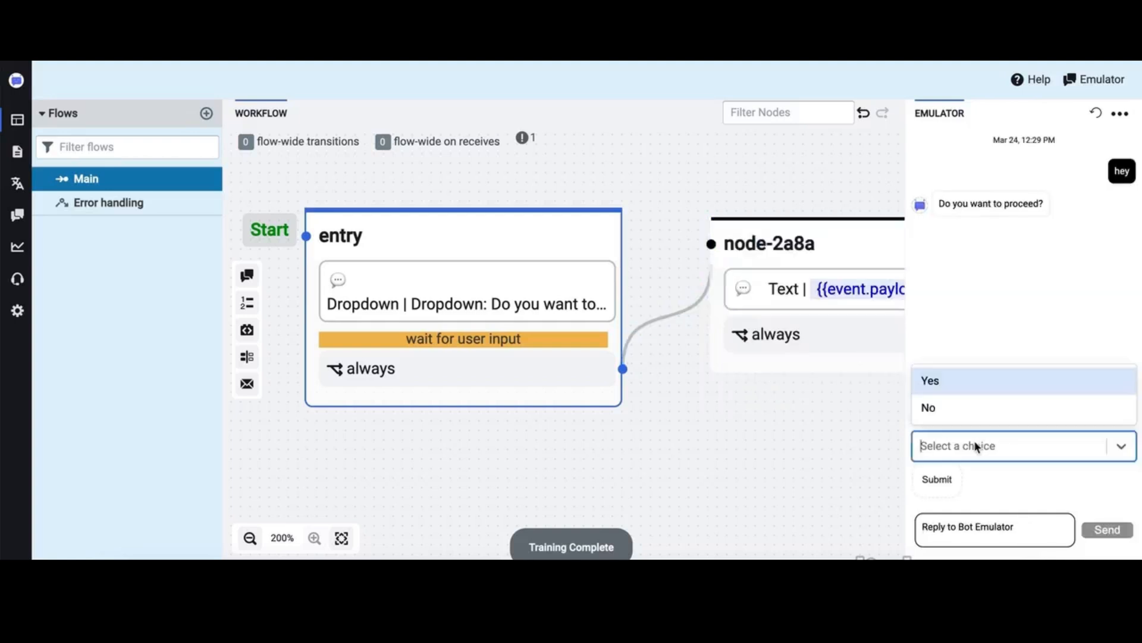
click(950, 380)
click(942, 478)
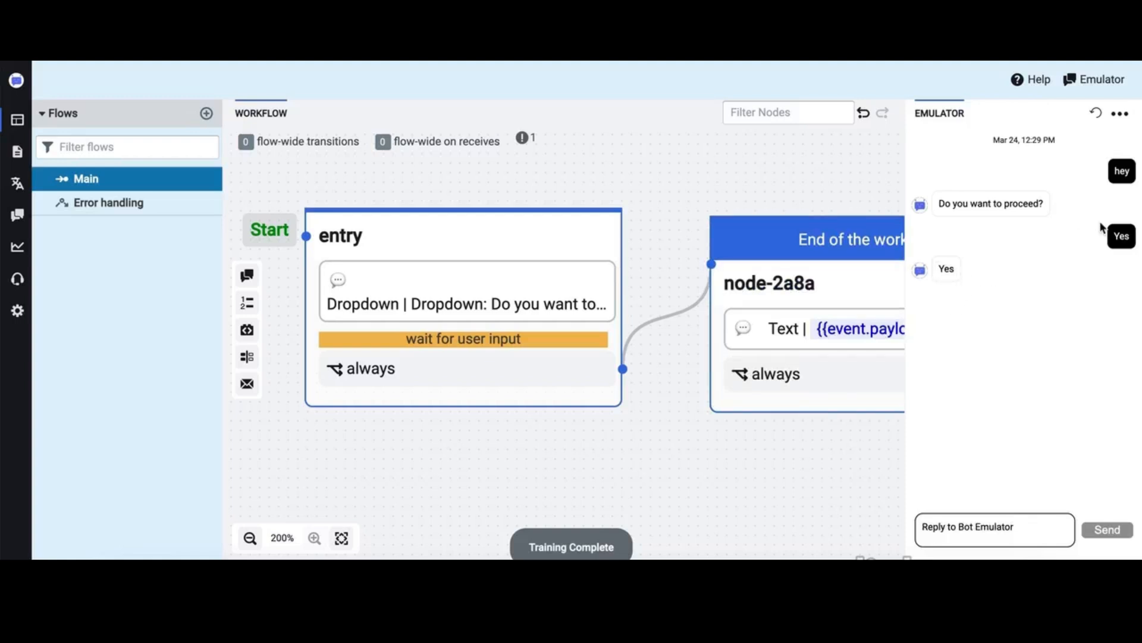
Reset the emulator conversation, send "hey" again and submit No as the dropdown answer
click(1095, 113)
click(967, 515)
text(hey)
key(Return)
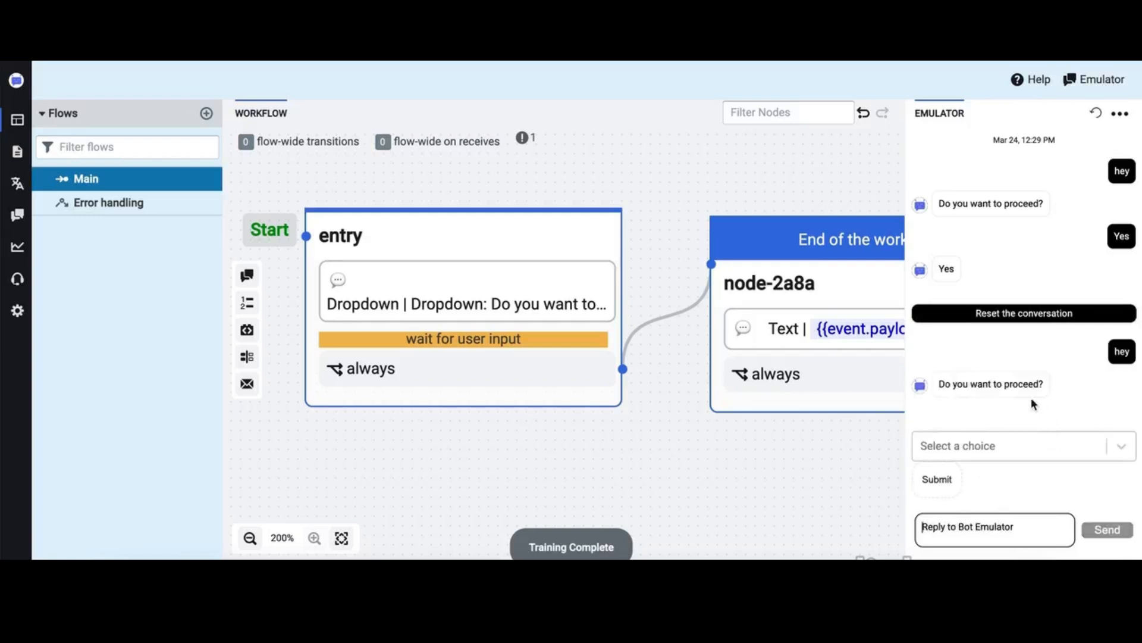
click(958, 451)
click(947, 413)
click(945, 485)
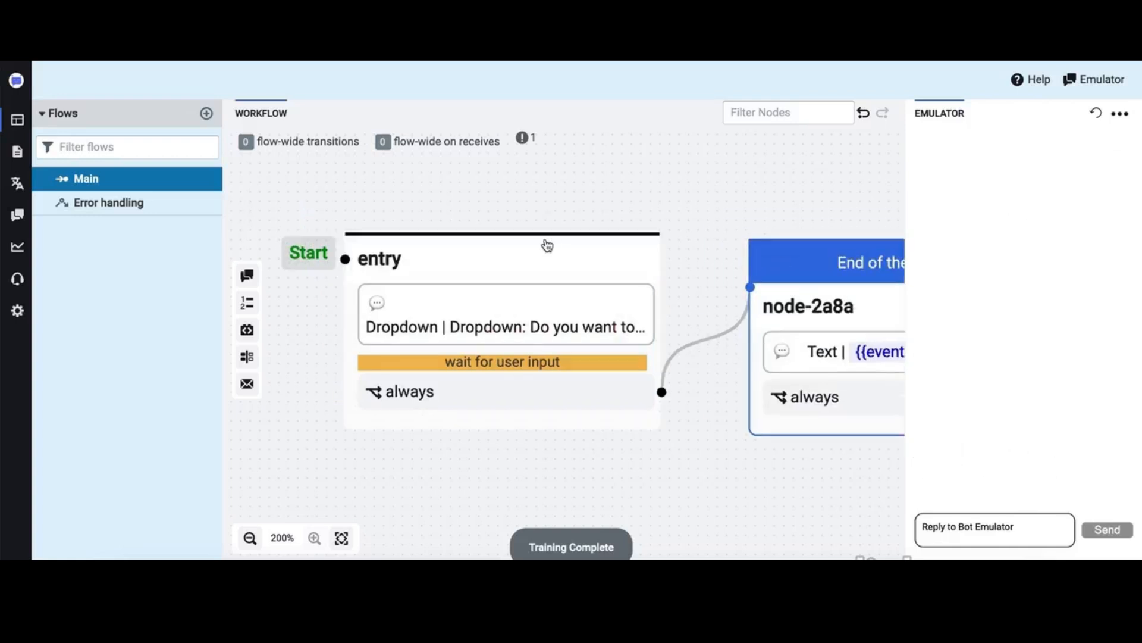
Edit the entry node's dropdown to disable keyboard display and allow creation of new options and multiple choices, and update the action
click(543, 245)
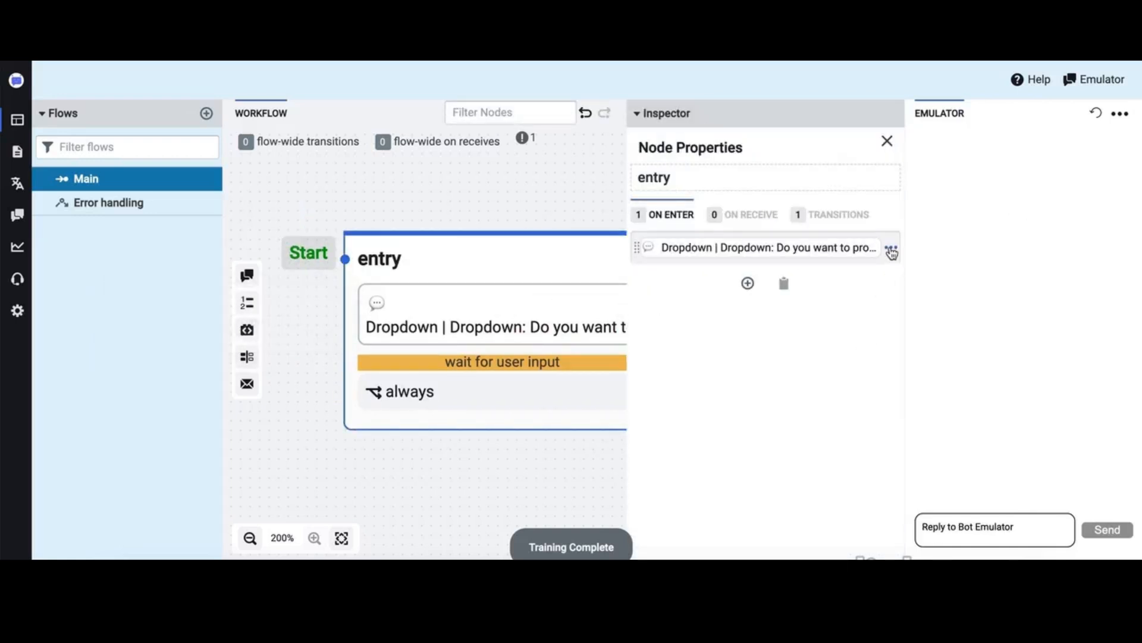
click(892, 251)
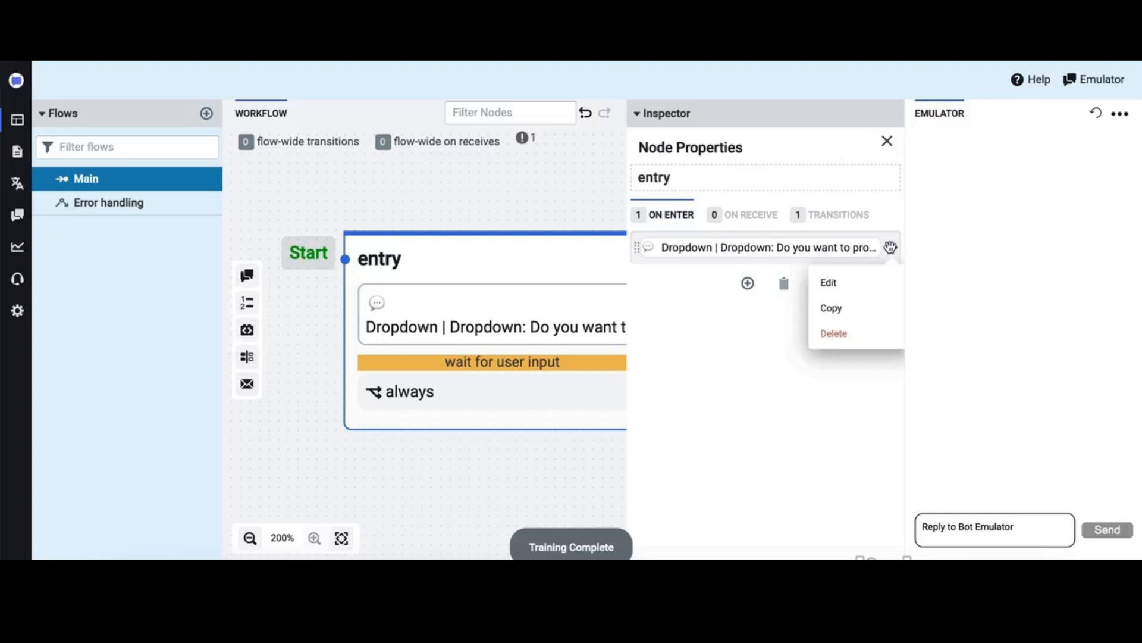
click(842, 283)
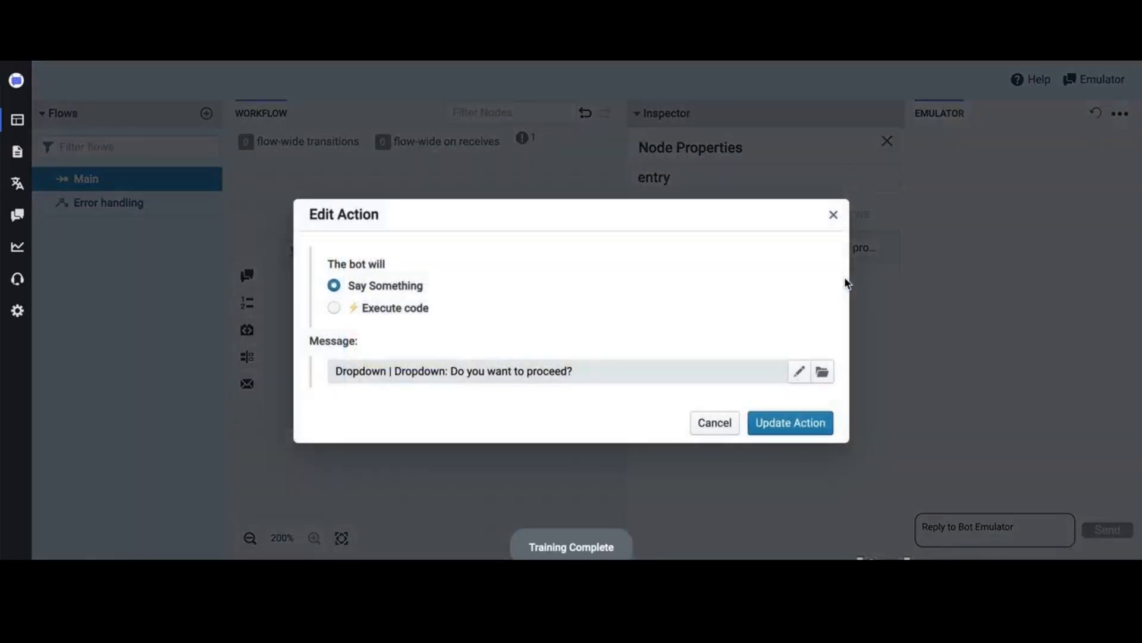
click(796, 372)
scroll(487, 398, down, 10)
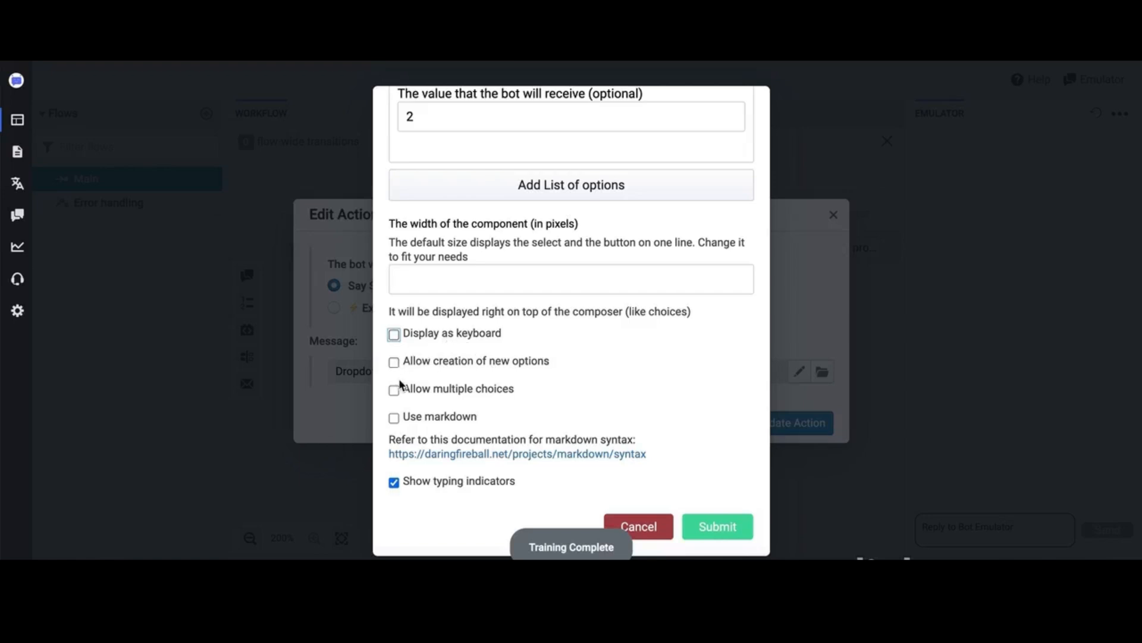
click(394, 362)
click(395, 392)
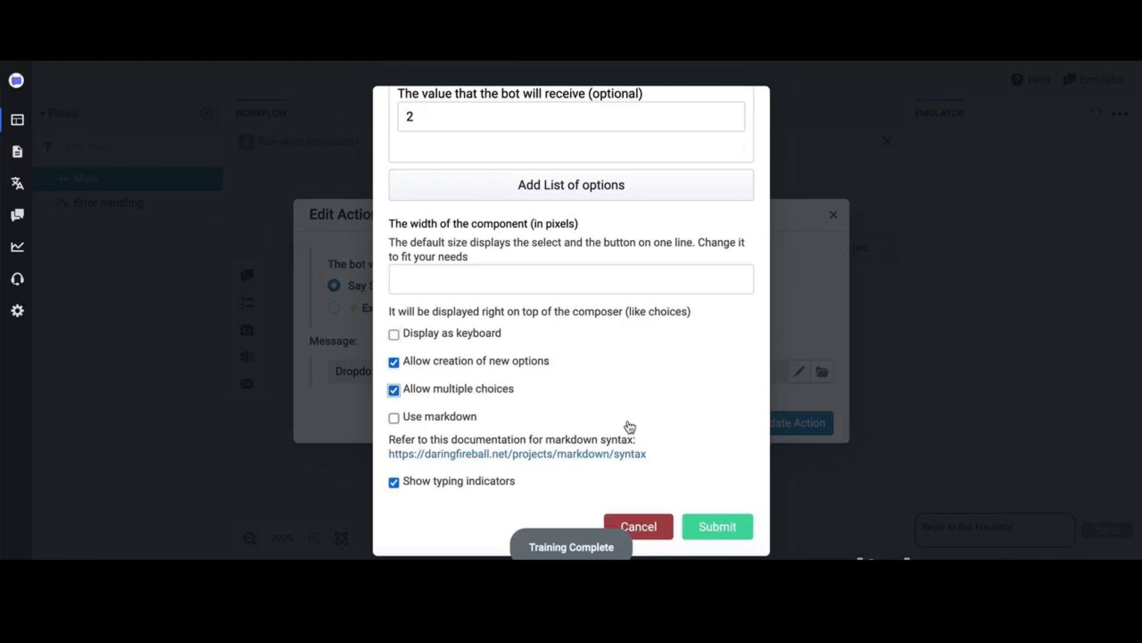
click(718, 527)
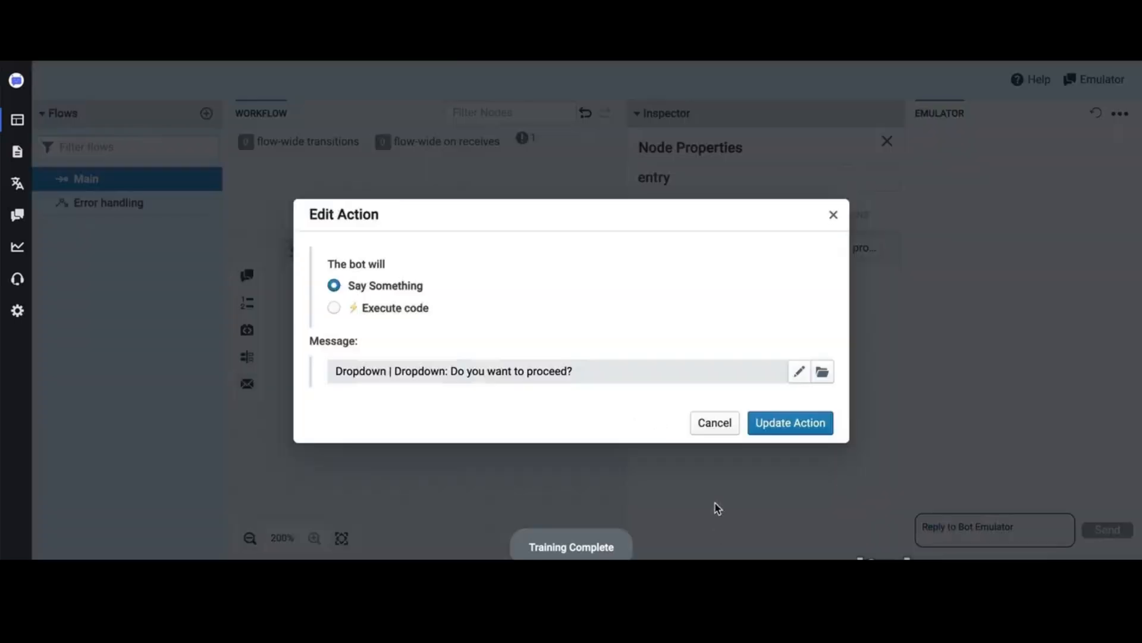
click(799, 424)
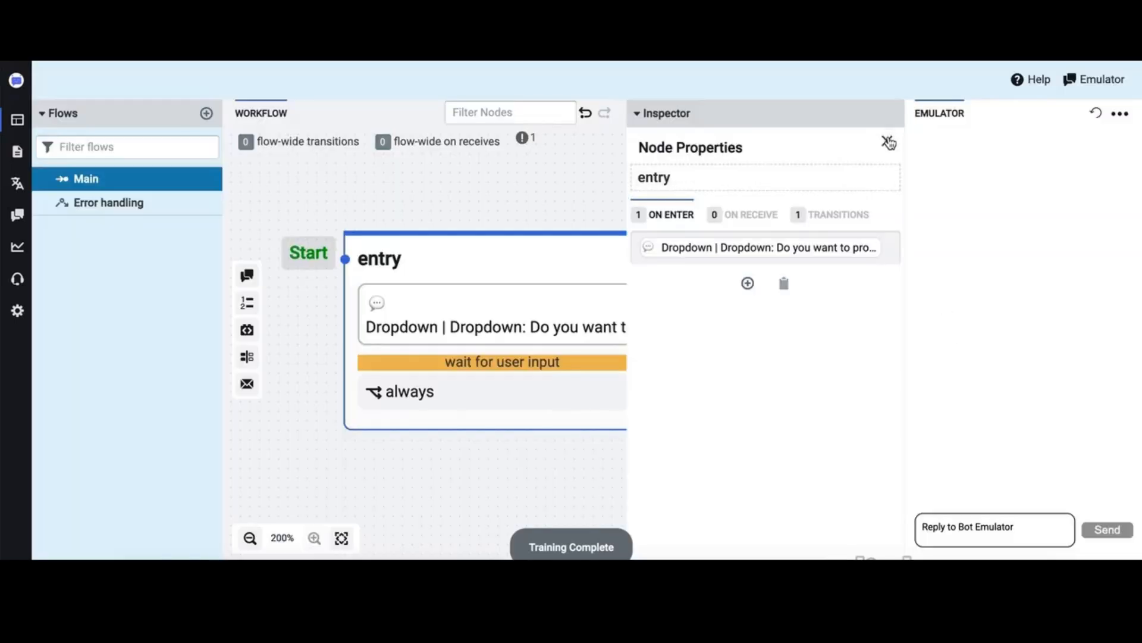
click(888, 141)
Send "hey" in the emulator and select both Yes and No in the dropdown
drag(788, 226, 765, 217)
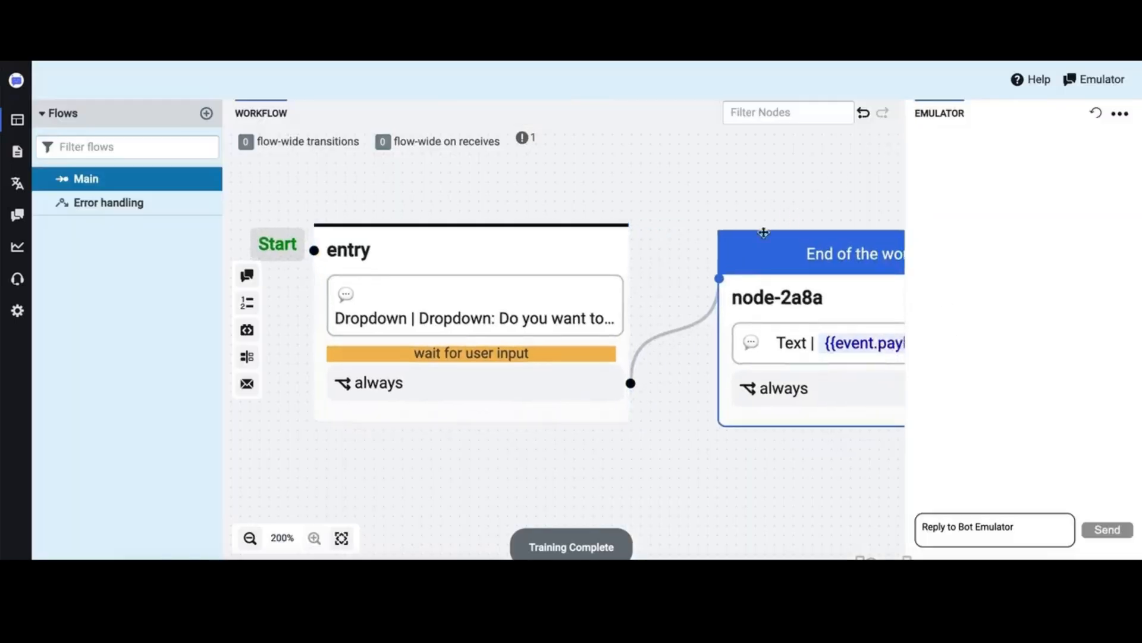
text(hey)
key(Return)
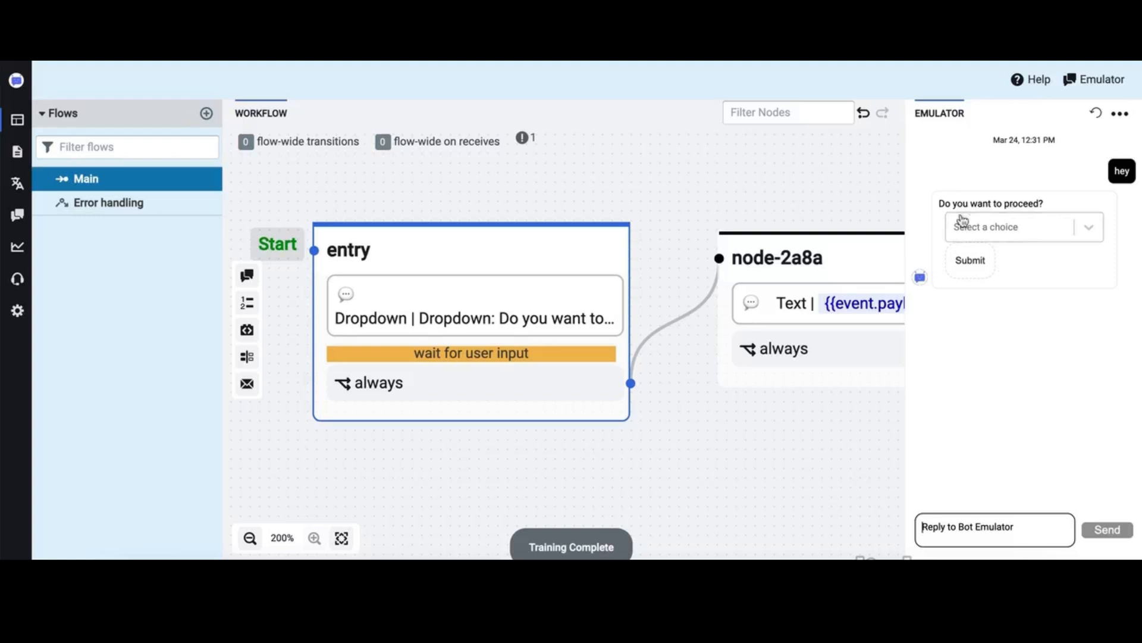
click(1026, 225)
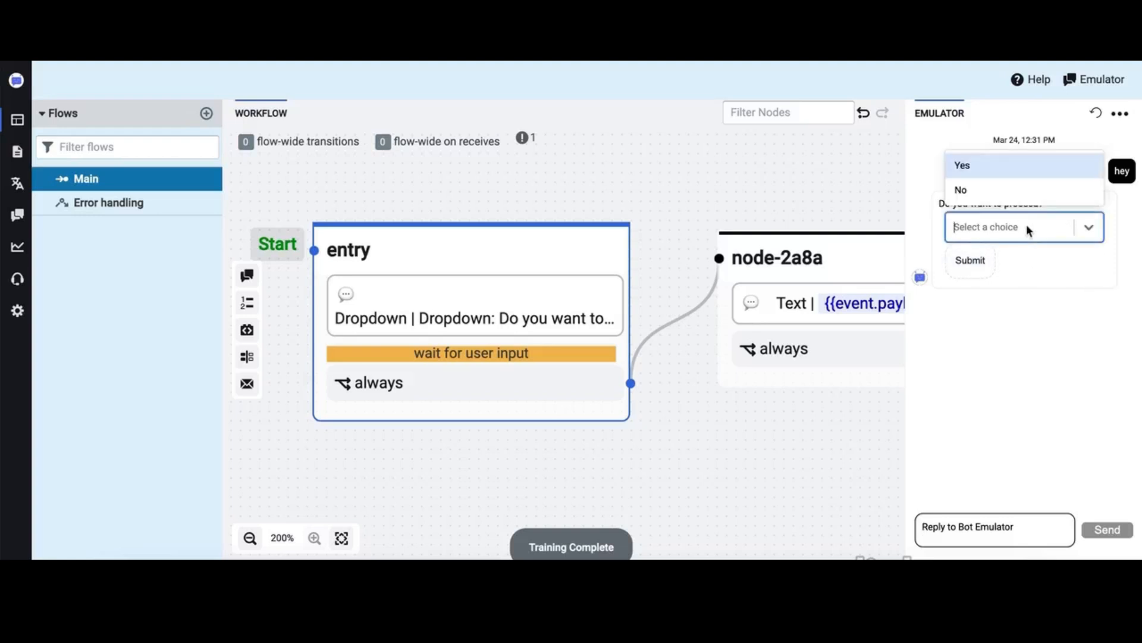
click(971, 169)
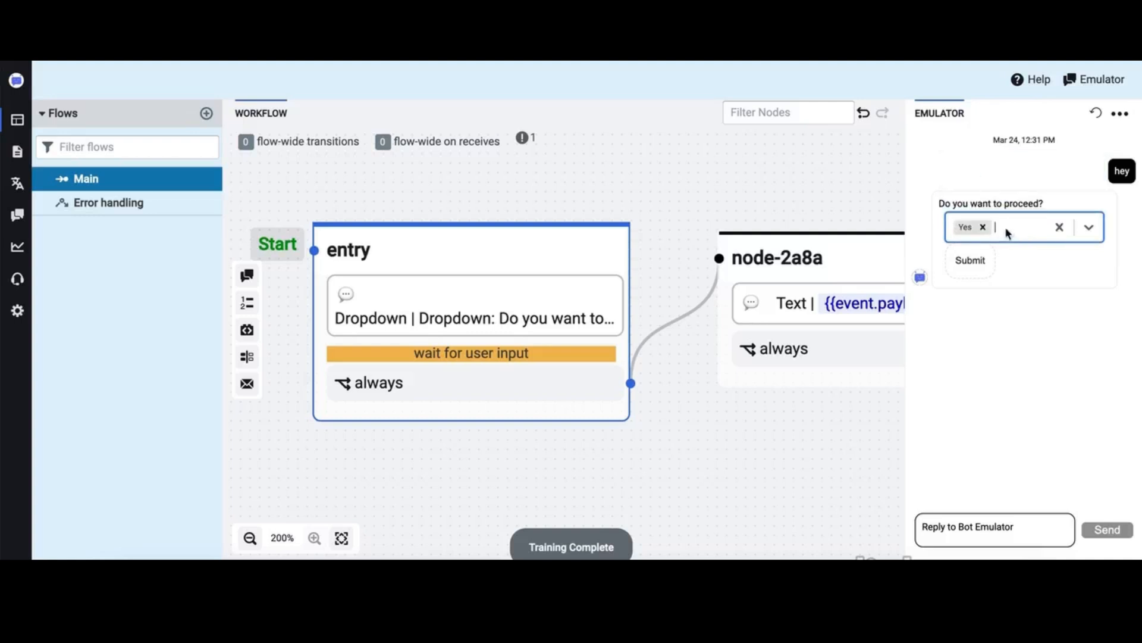
text(N)
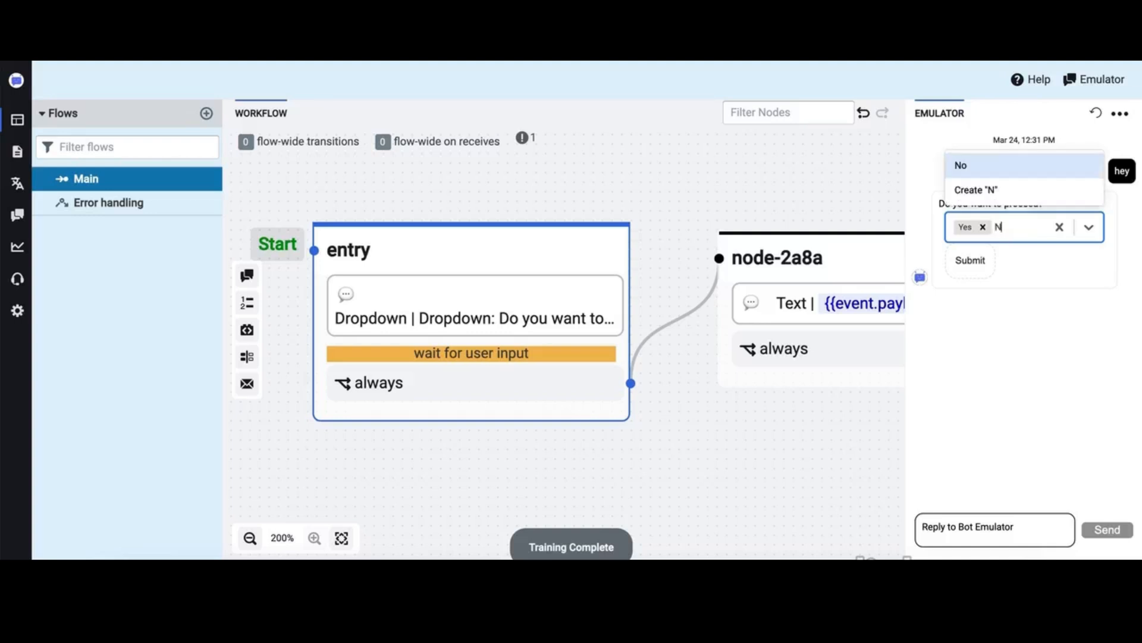
click(978, 168)
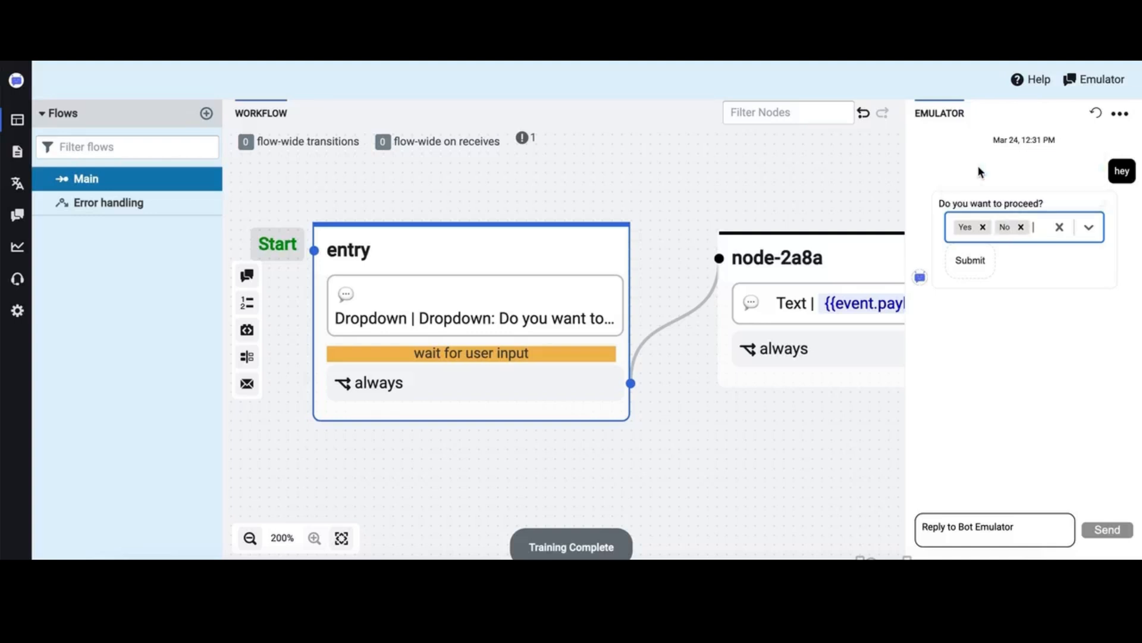
Submit the combined Yes and No selection in the emulator, and reset and delete the conversation
click(972, 263)
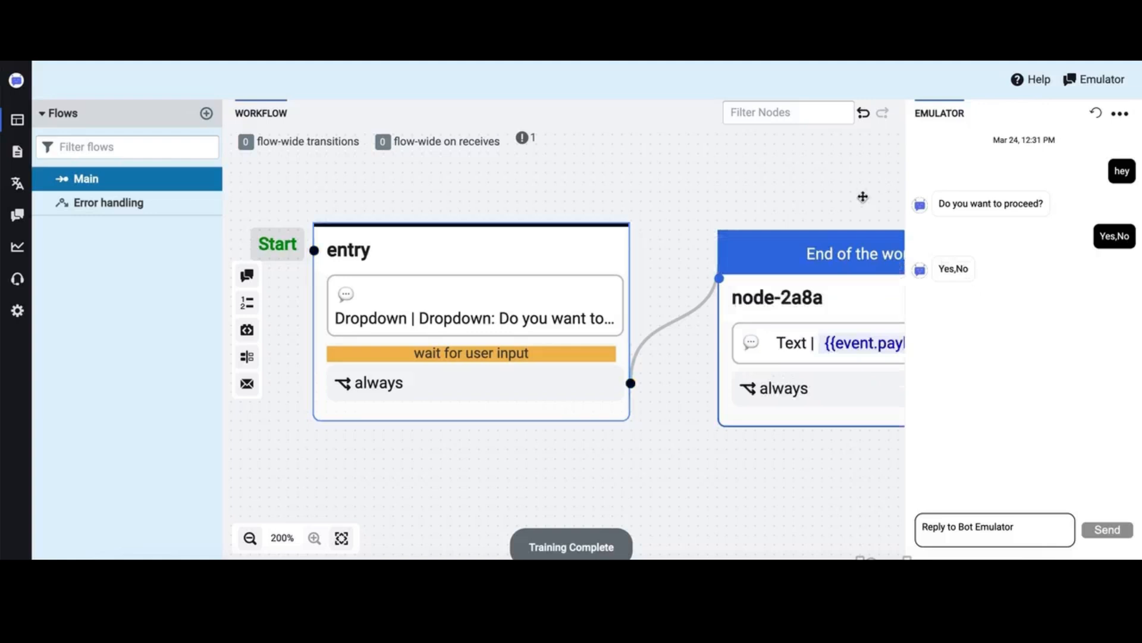
drag(864, 197, 835, 197)
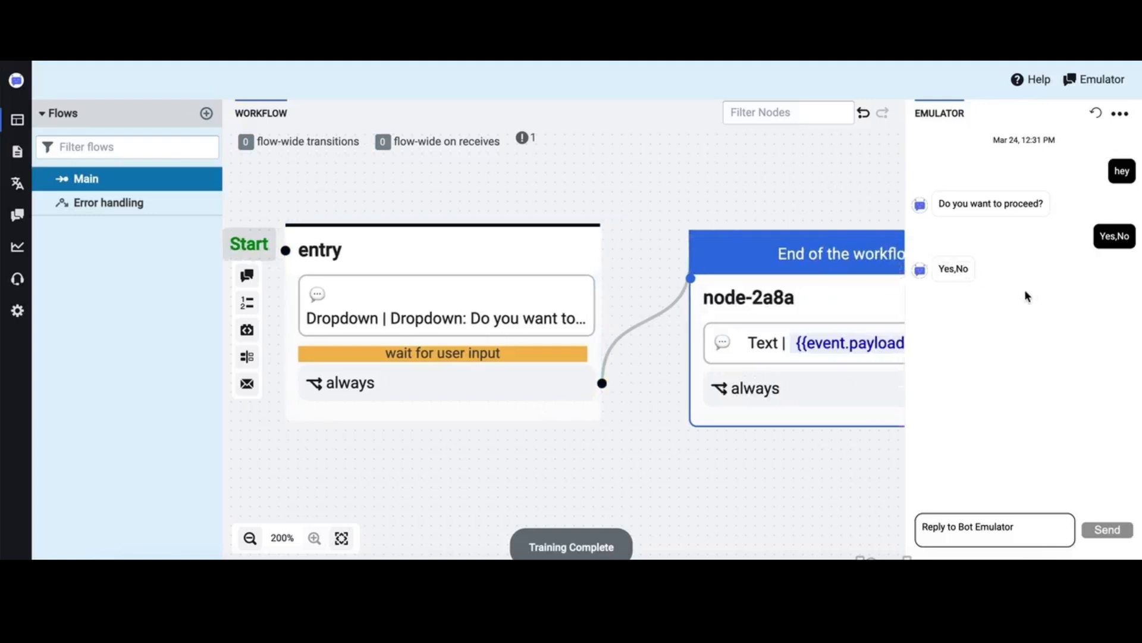
click(1096, 113)
click(1120, 113)
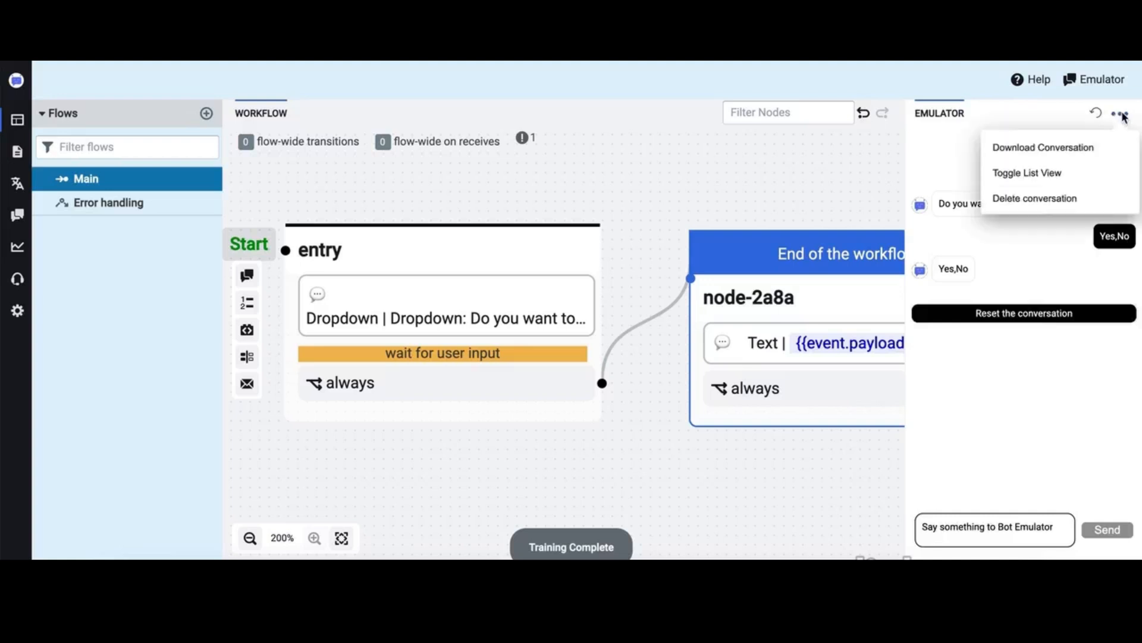
click(1041, 196)
Send "hey" in the emulator, create the new dropdown option "maybe" and submit it as the answer
text(hey)
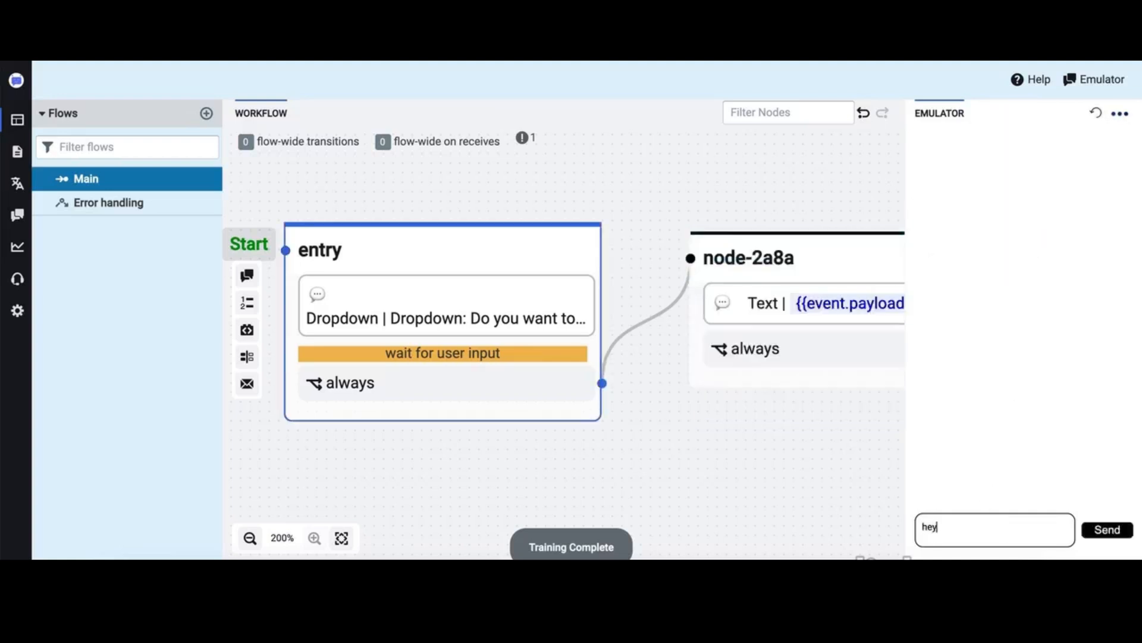
key(Return)
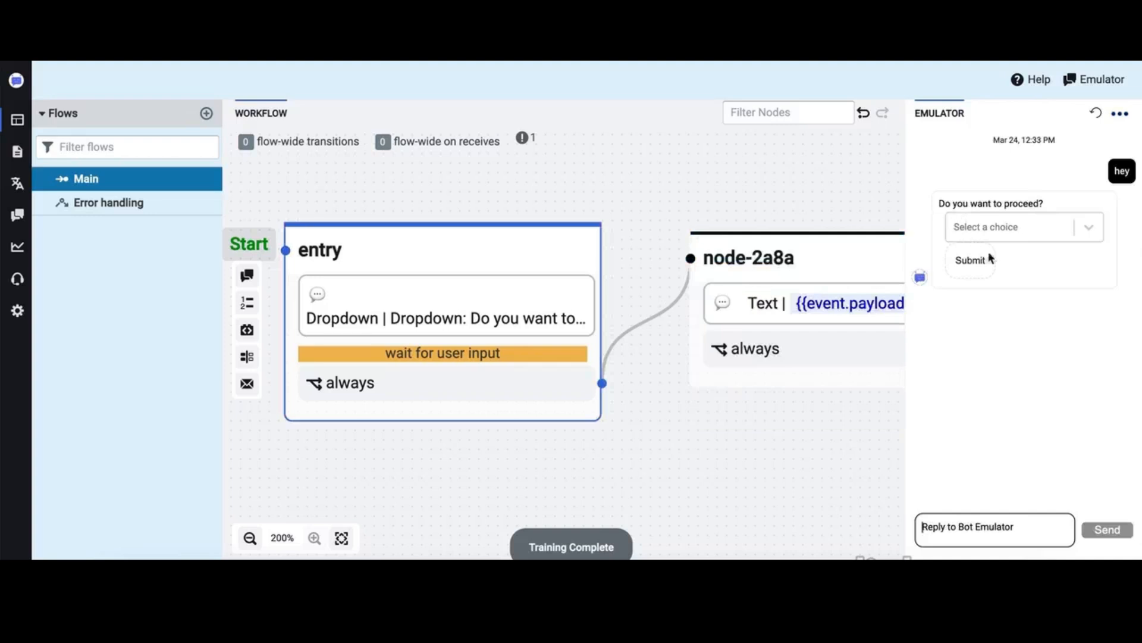
click(1010, 226)
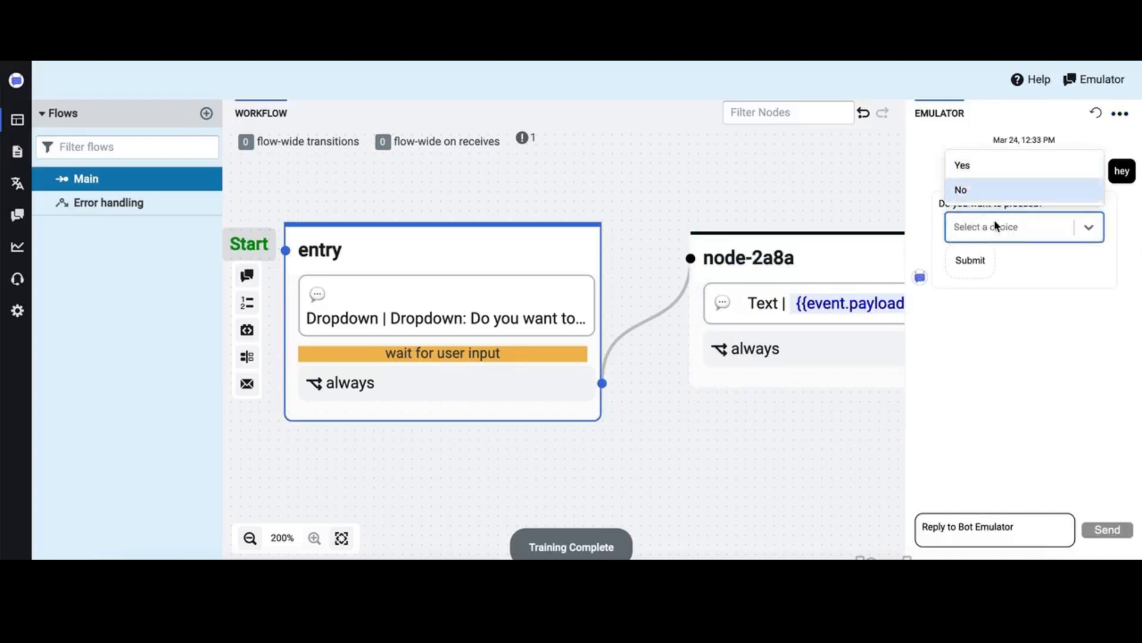
click(1019, 308)
click(963, 231)
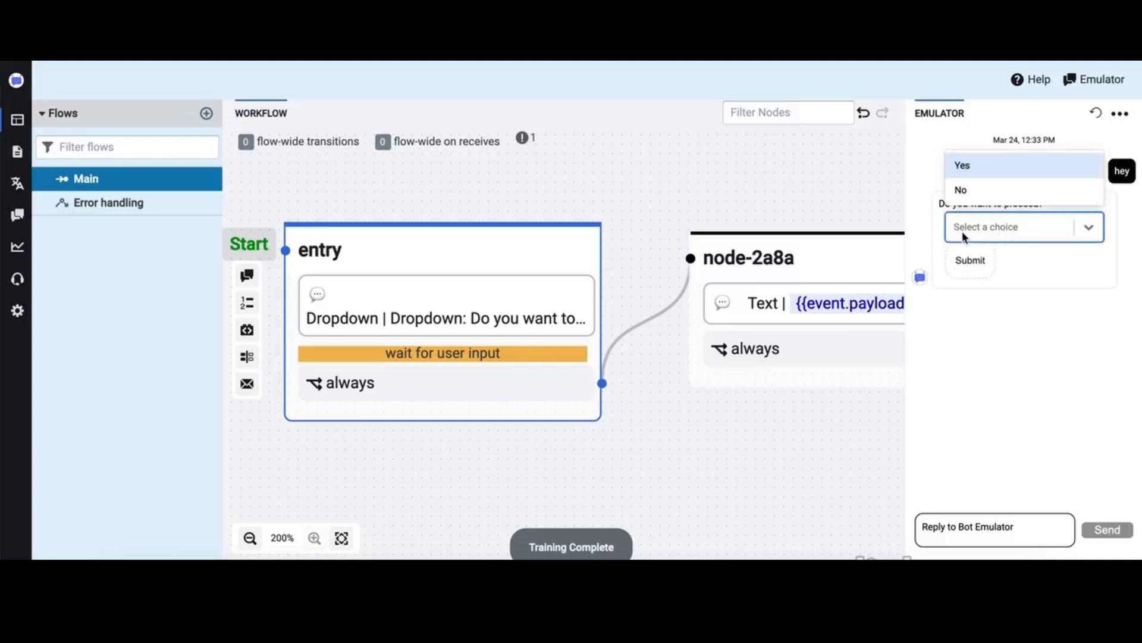
text(maybe)
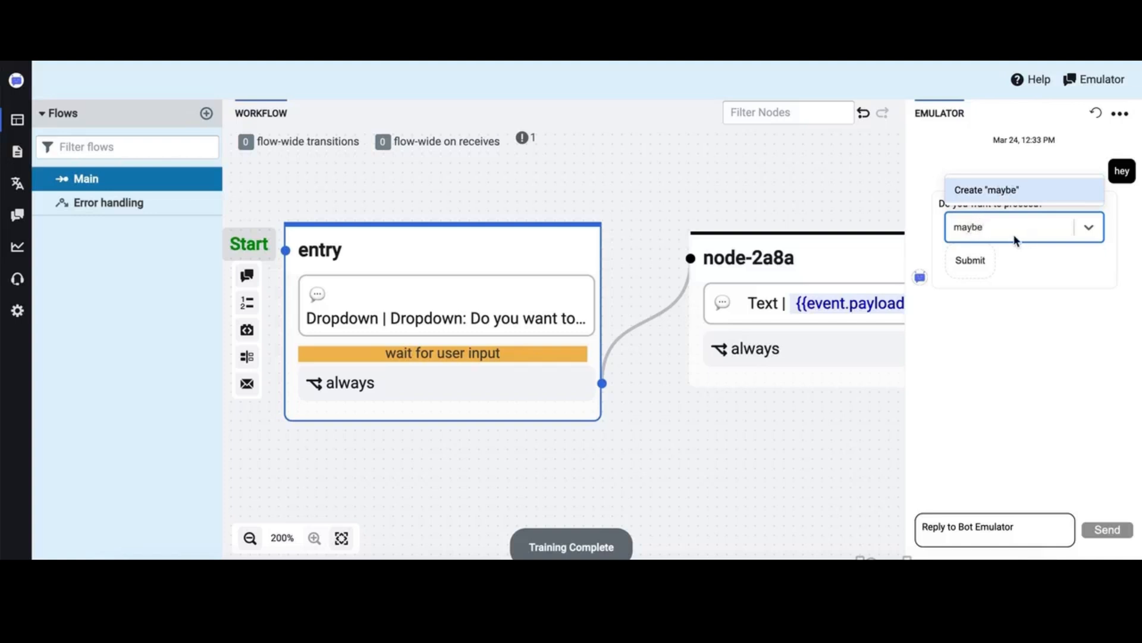
click(985, 190)
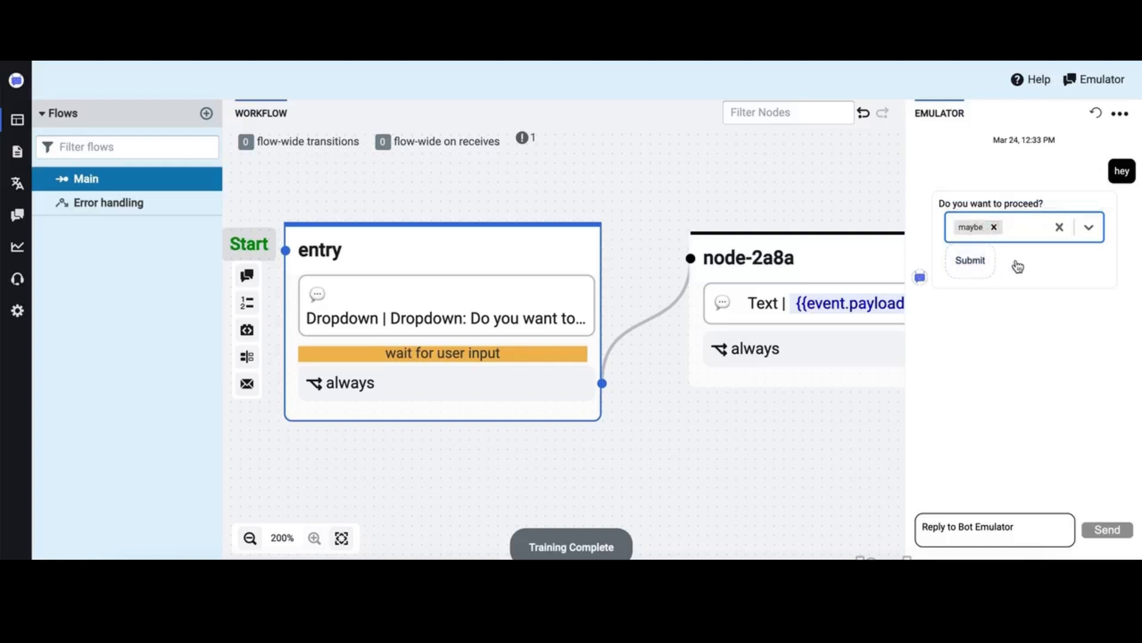
click(967, 270)
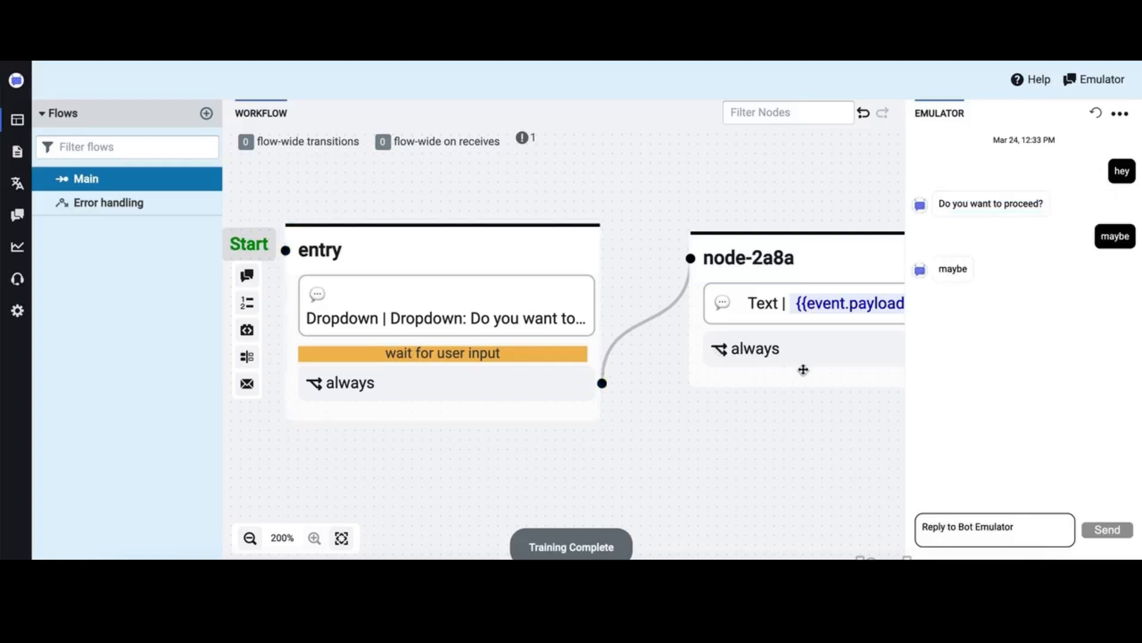
click(948, 268)
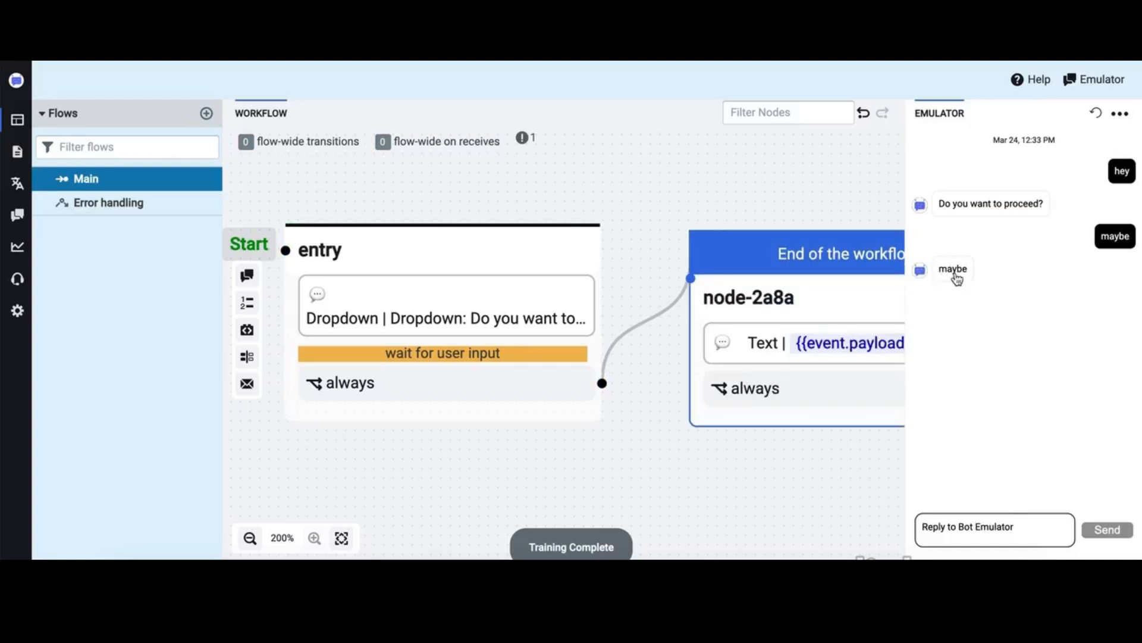
Set the component width of the entry node's dropdown to 50 pixels and update the action
key(ctrl+e)
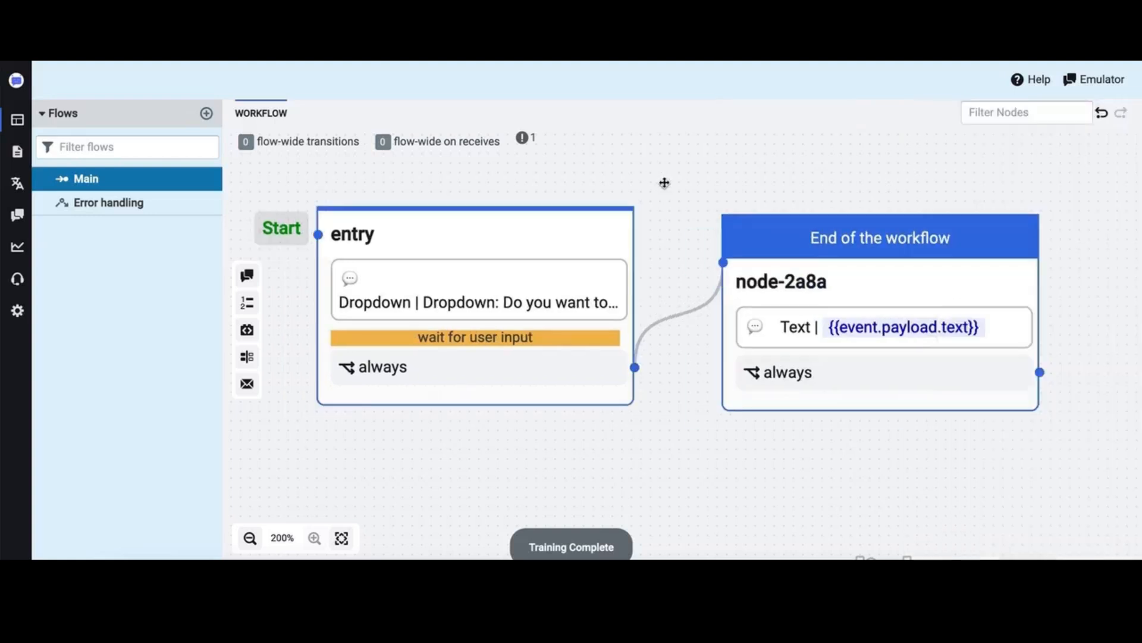
click(586, 239)
click(1130, 248)
click(1072, 284)
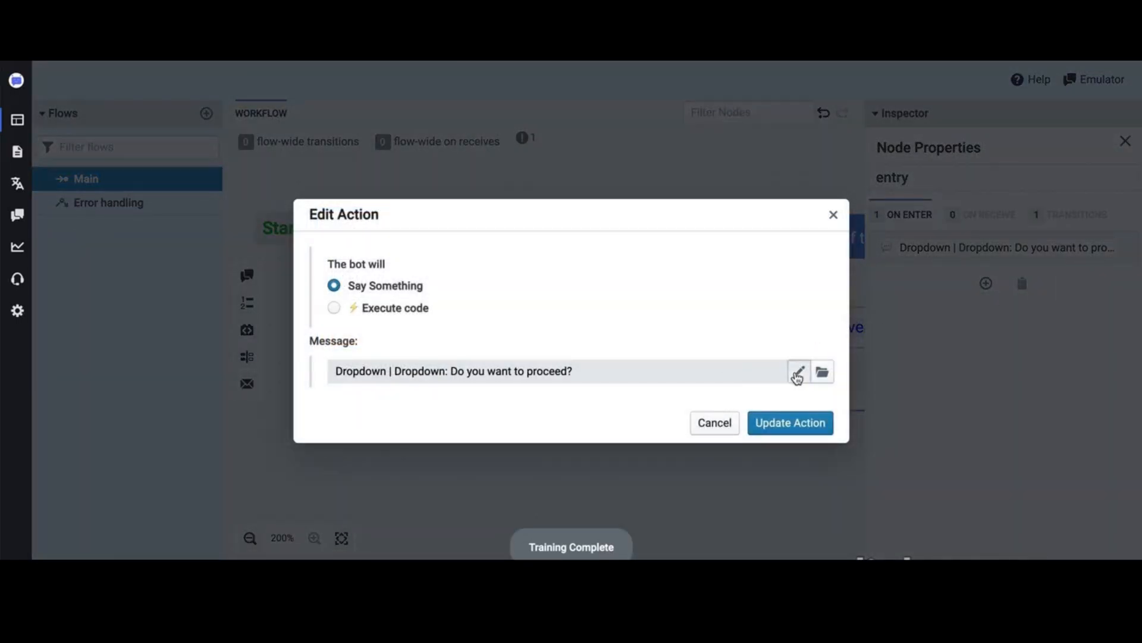
click(799, 371)
scroll(546, 401, down, 10)
scroll(426, 300, up, 1)
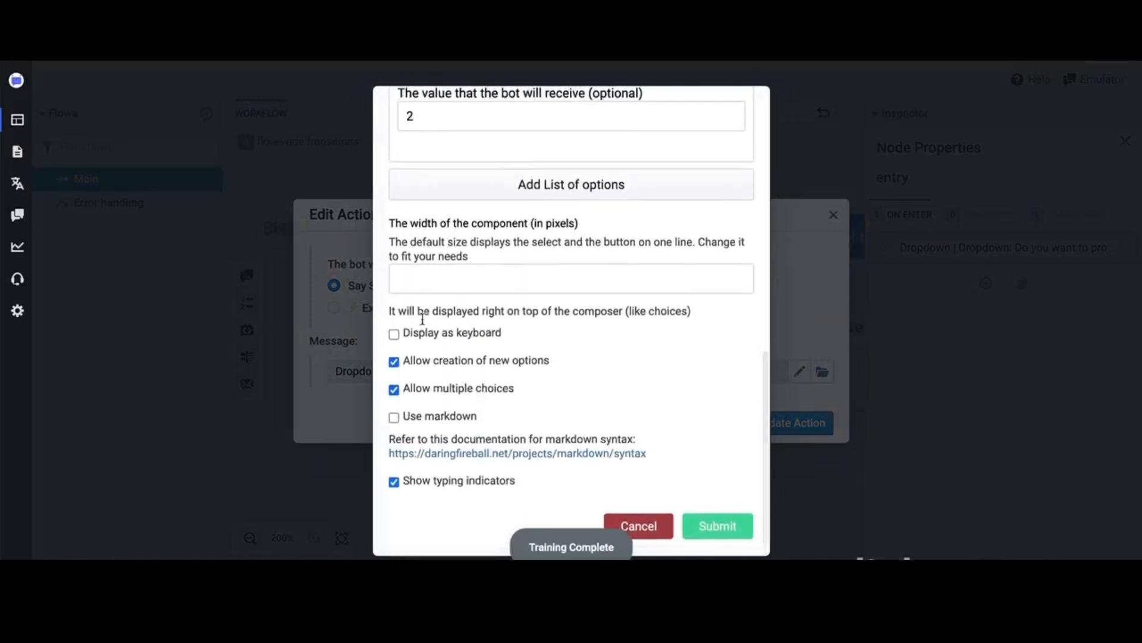
click(431, 281)
text(50)
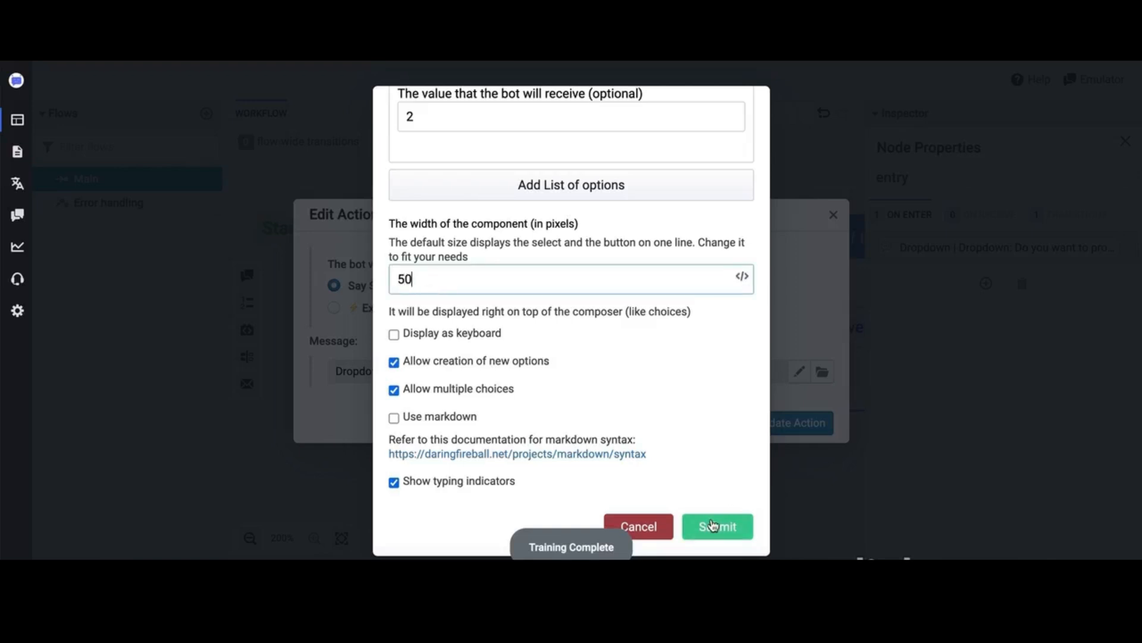
click(713, 525)
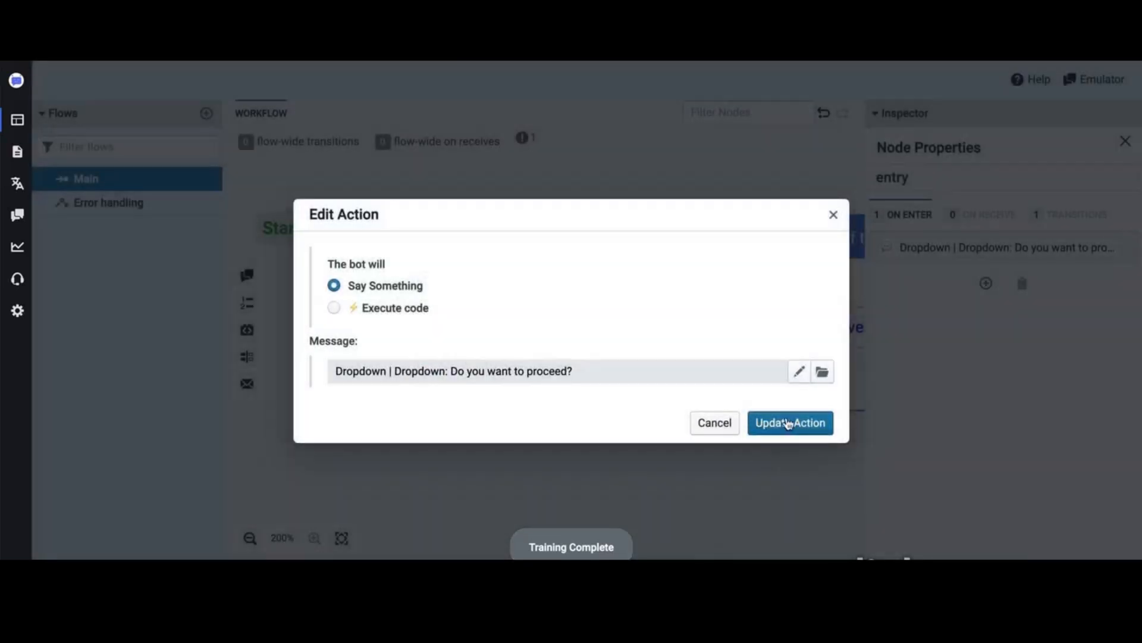
click(788, 424)
Send "hey" in the emulator and expand the dropdown question to check how it displays at the 50-pixel width
drag(798, 184, 676, 172)
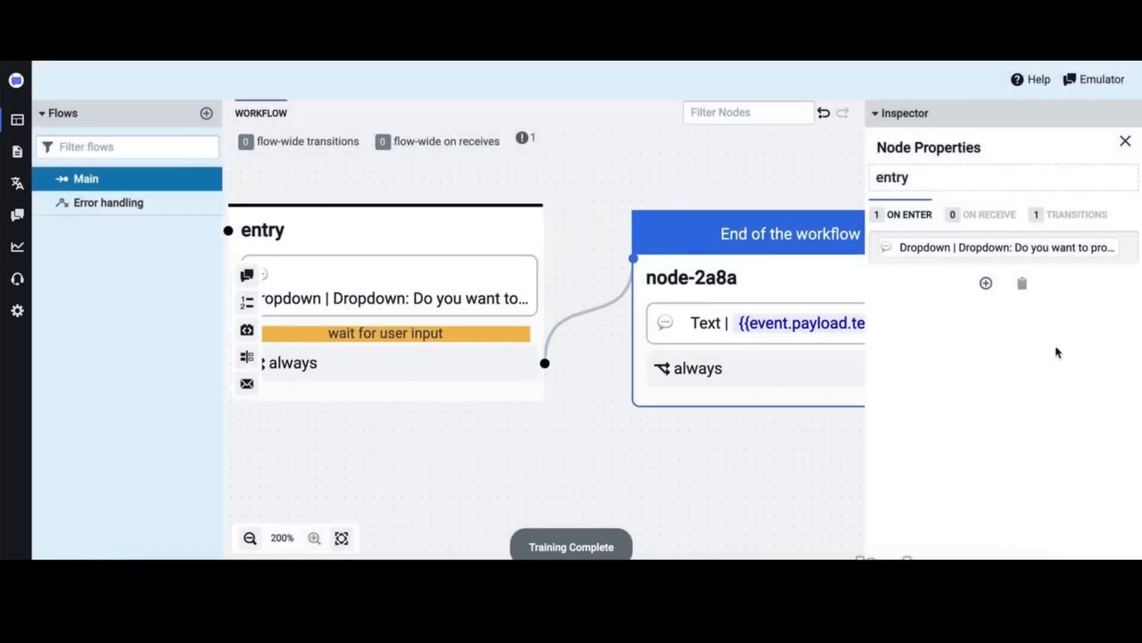
click(1125, 141)
click(1102, 86)
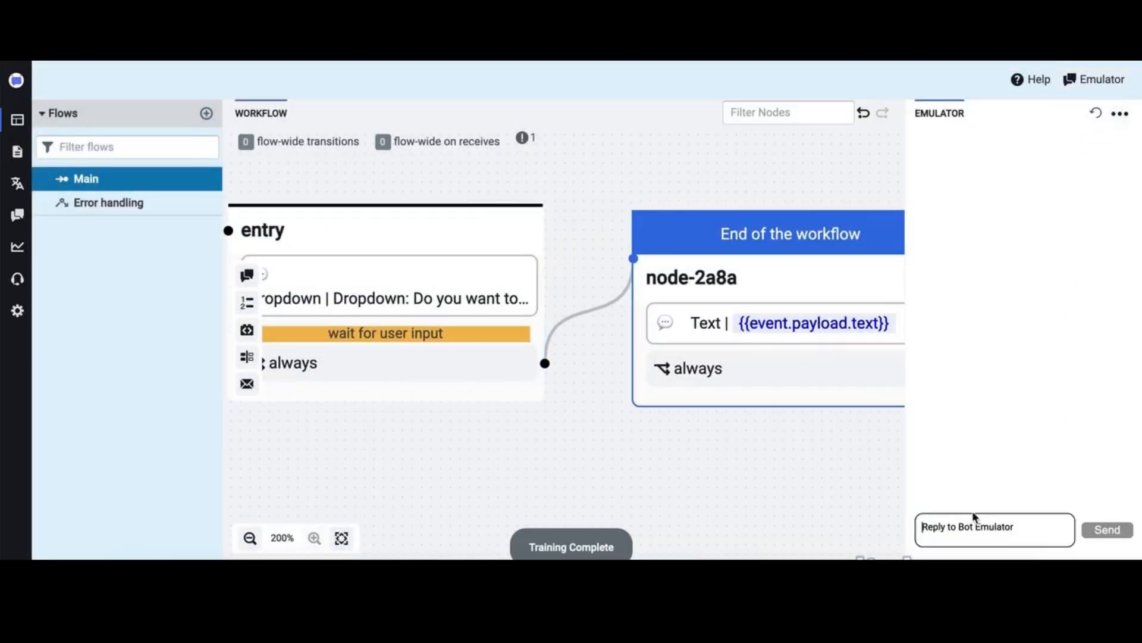
click(964, 524)
text(hey)
key(Return)
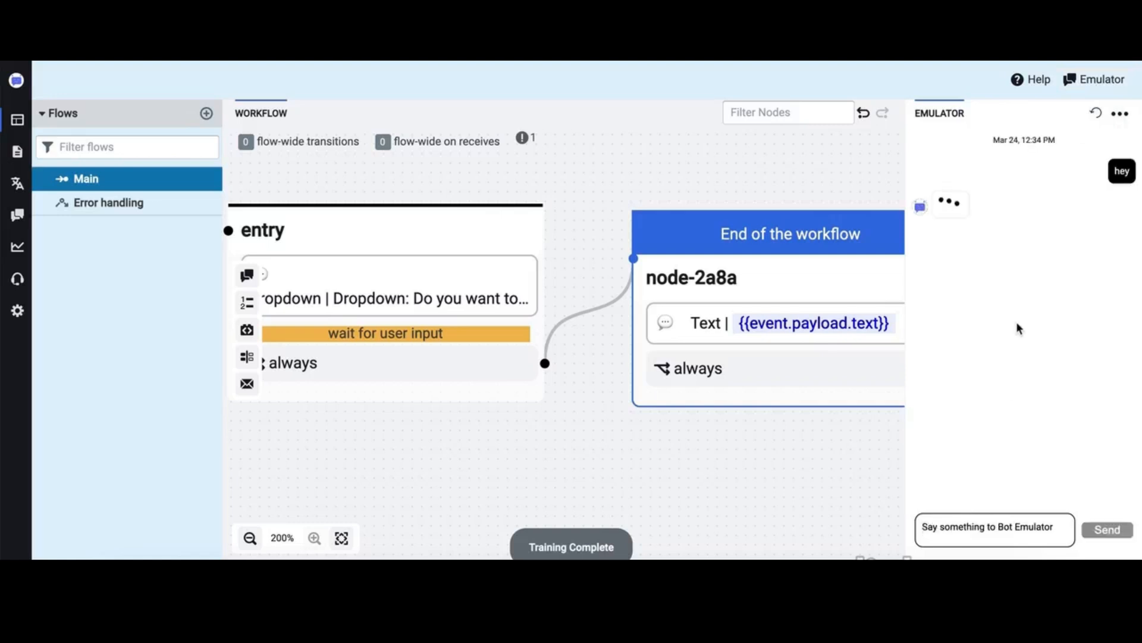
click(969, 237)
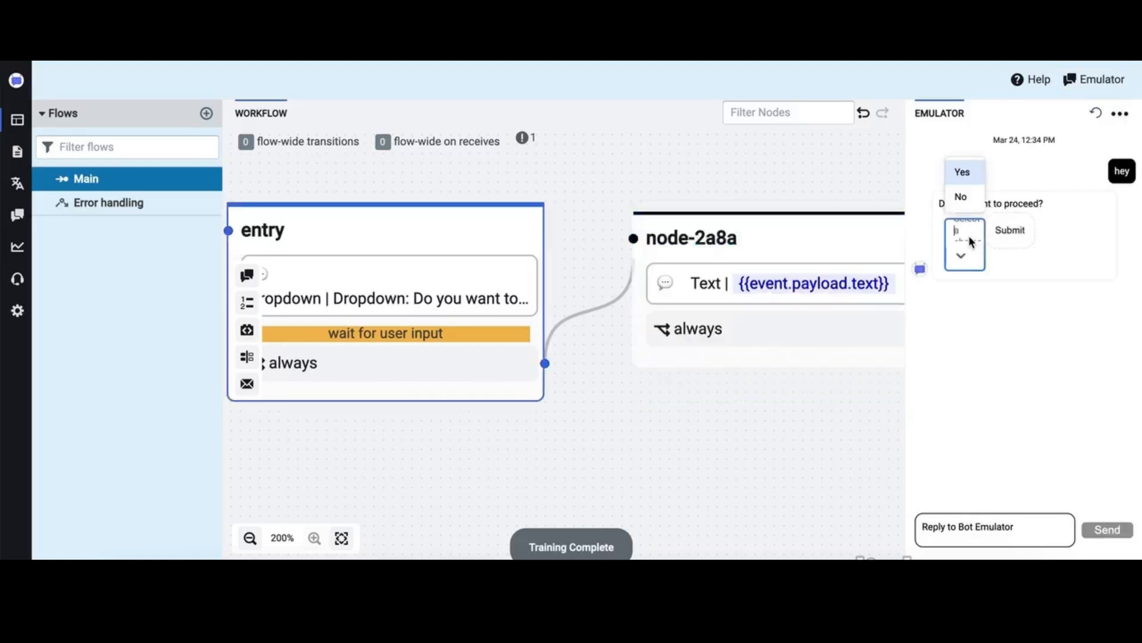
click(1005, 258)
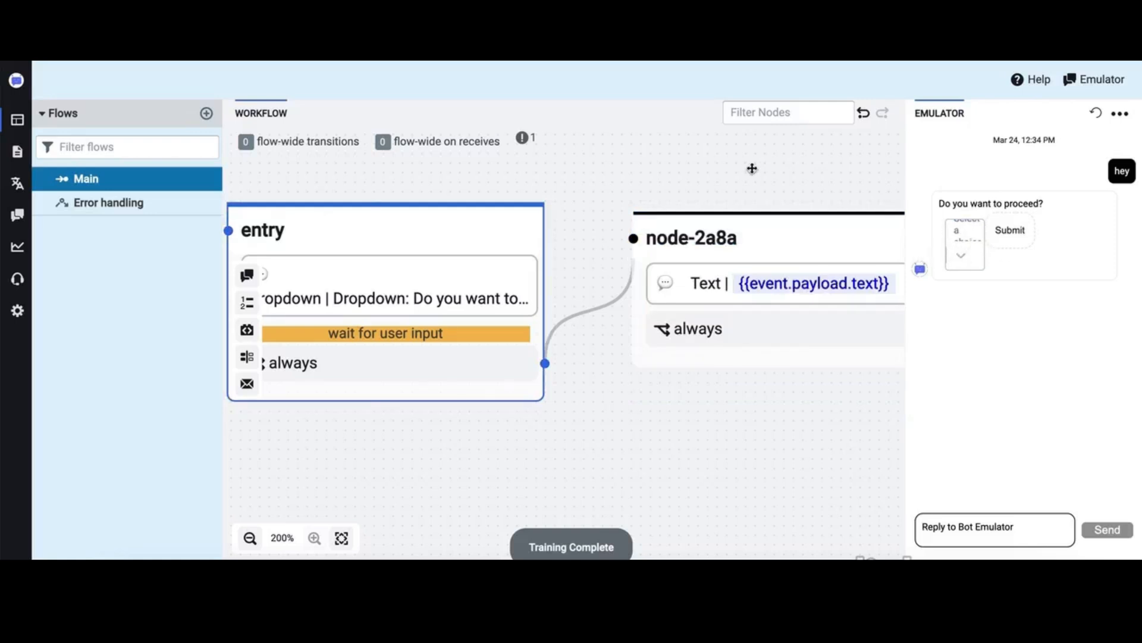
Set the component width of the entry node's dropdown to 100 pixels and update the action
drag(752, 168, 811, 179)
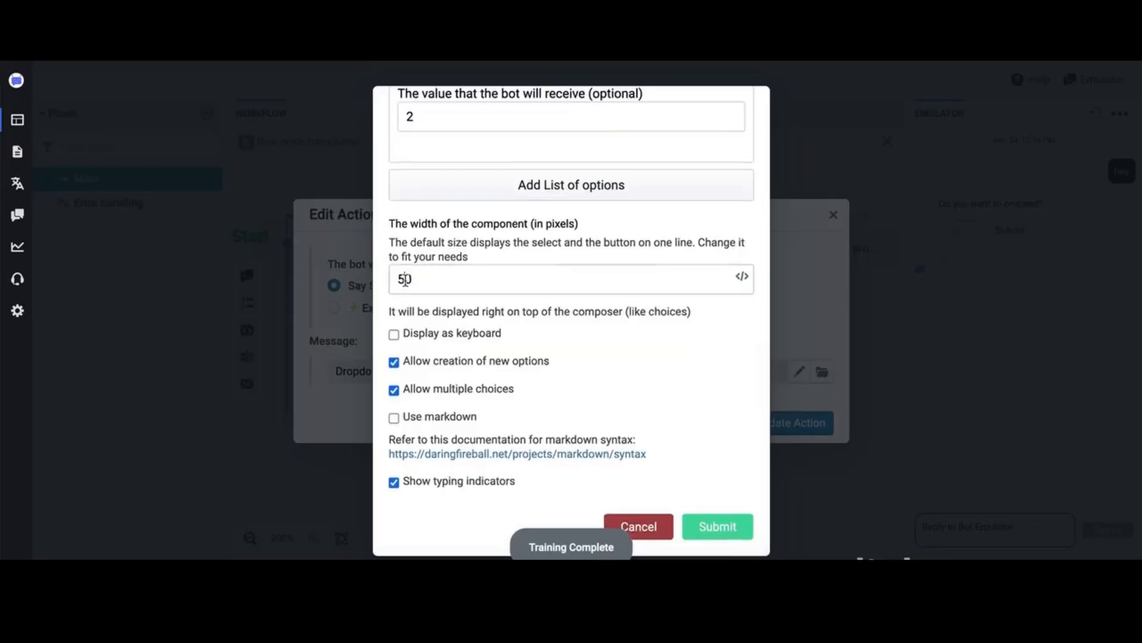
click(405, 279)
key(BackSpace)
text(10)
click(717, 526)
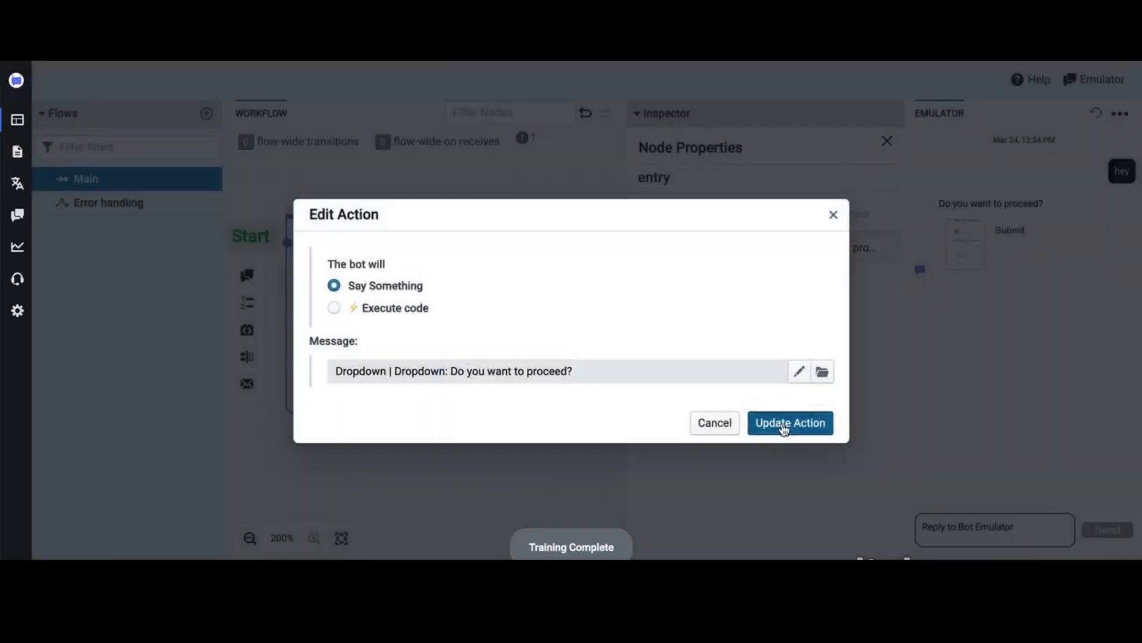
click(784, 425)
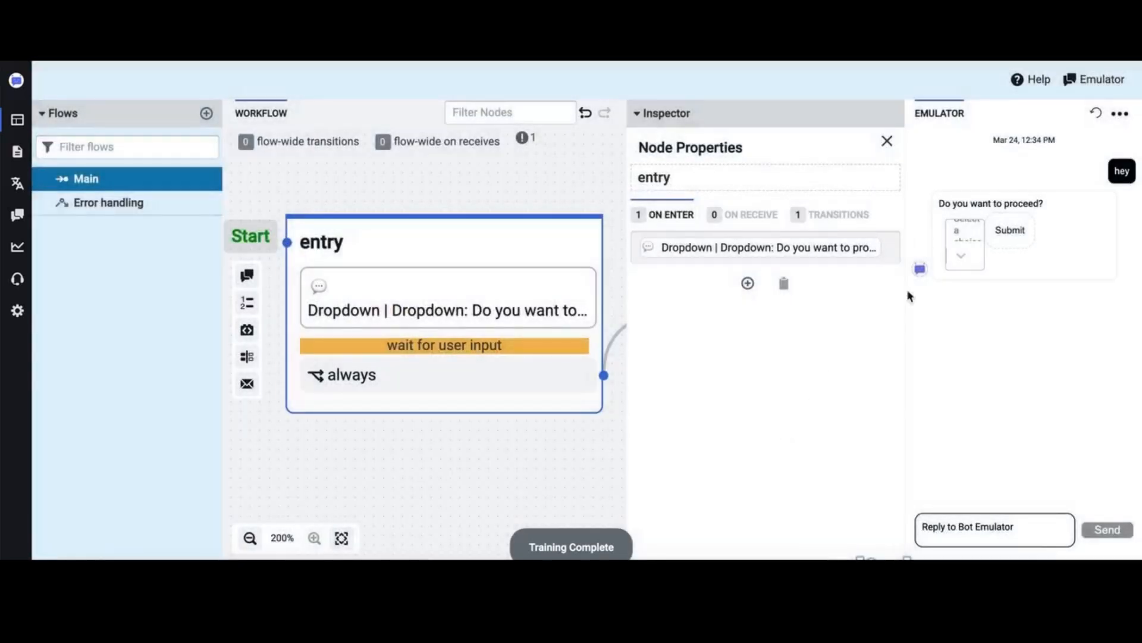
Reset and delete the emulator conversation, send "hey" again and check the dropdown's display at the 100-pixel width
click(1096, 113)
click(1120, 113)
click(1034, 200)
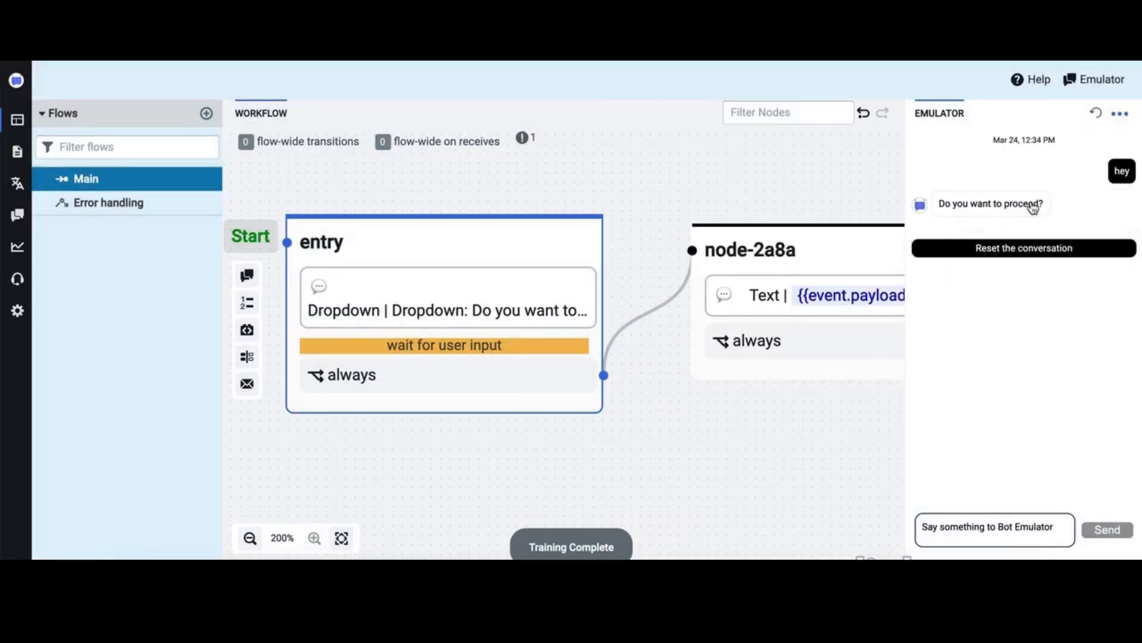
text(hey)
key(Return)
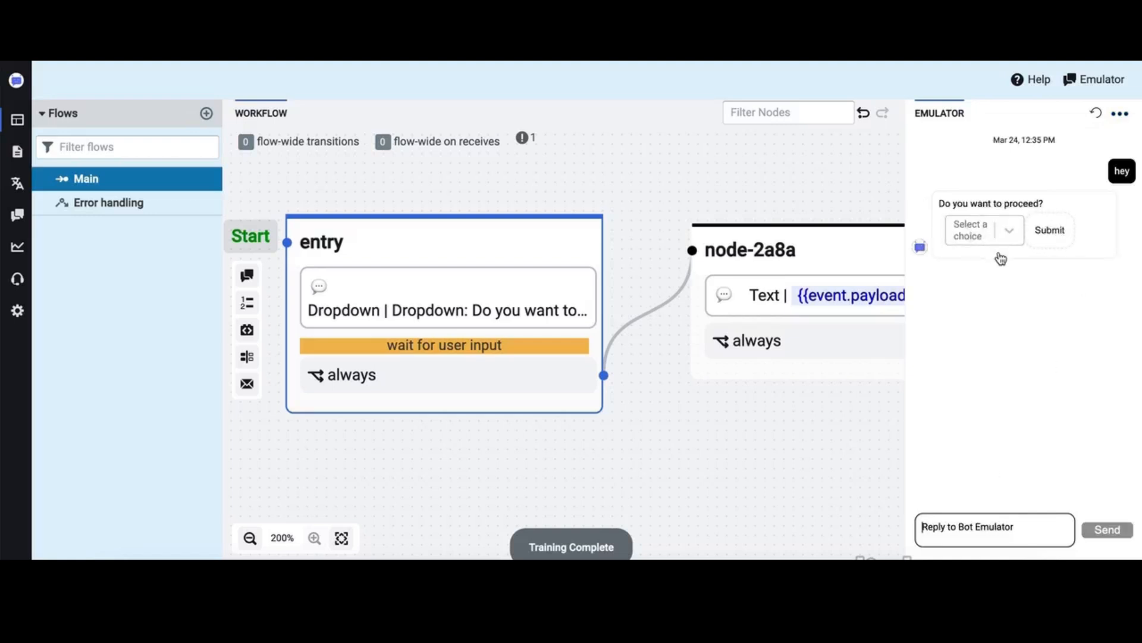
click(987, 239)
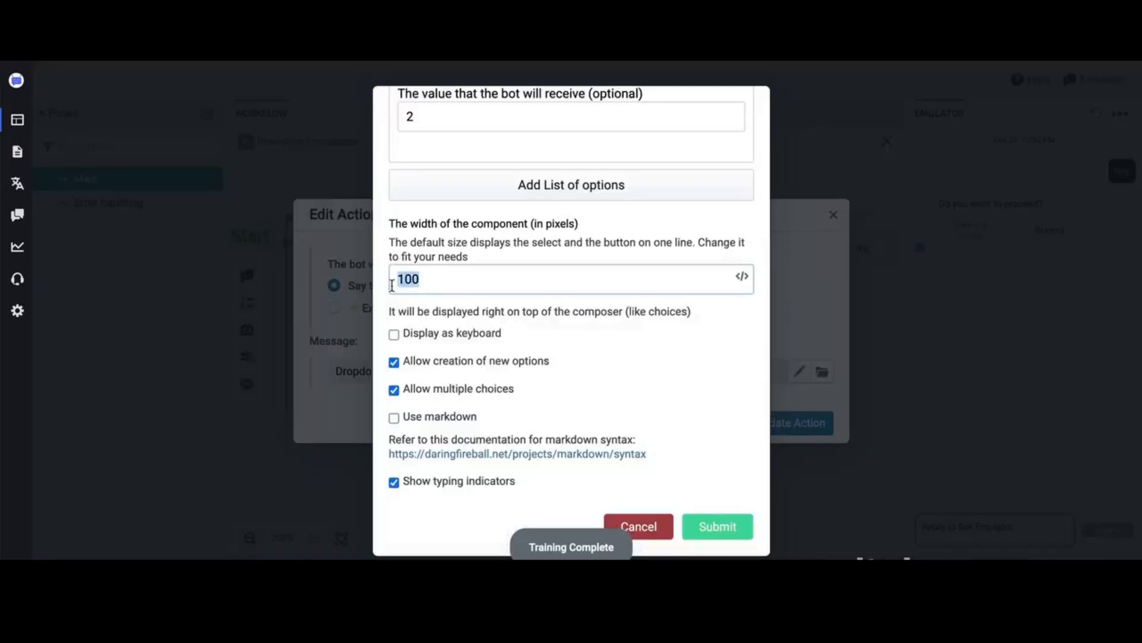
Clear the entry dropdown's component width so it uses the default size, and update the action
key(BackSpace)
click(708, 529)
click(786, 427)
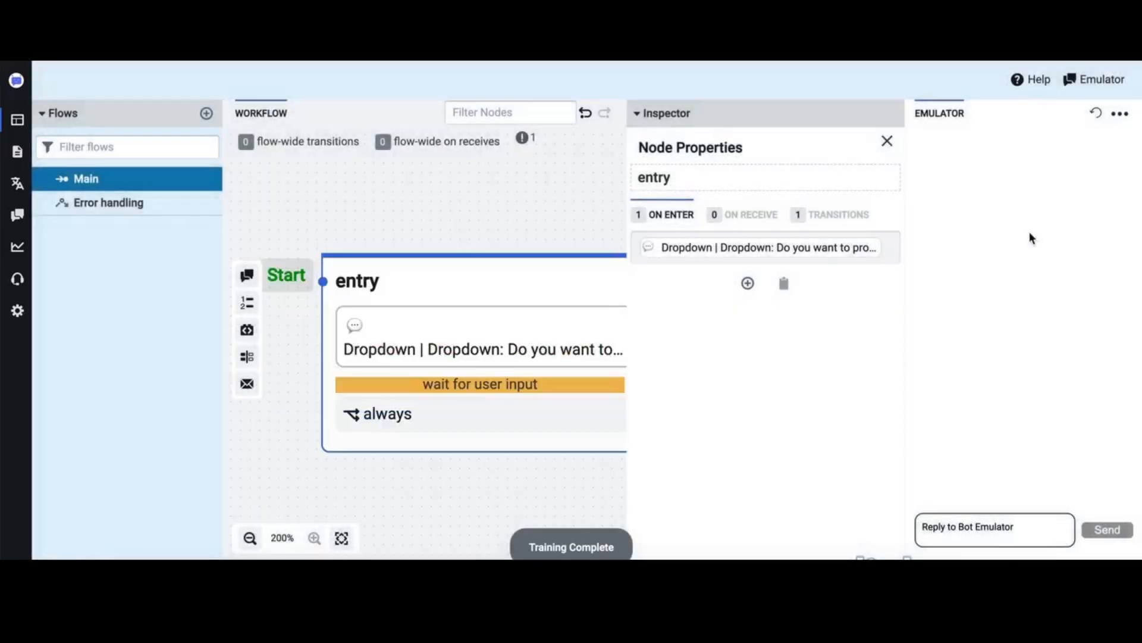
Send "hey" in the emulator to check the dropdown at default width, and close the entry node's properties
click(985, 529)
text(hey)
key(Return)
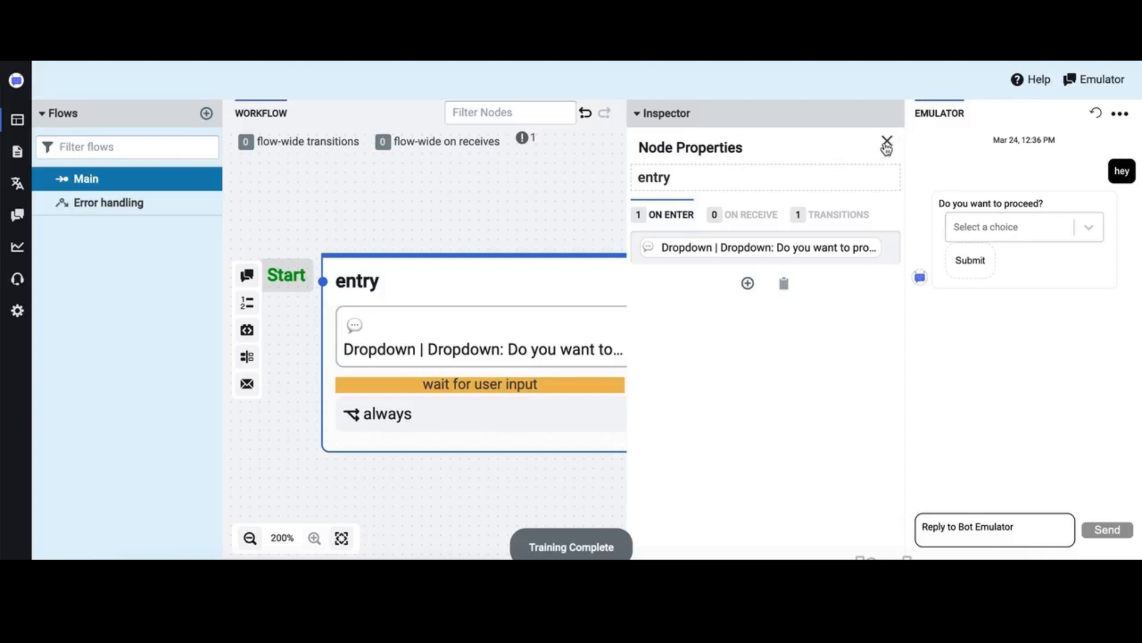
click(887, 141)
drag(773, 203, 679, 180)
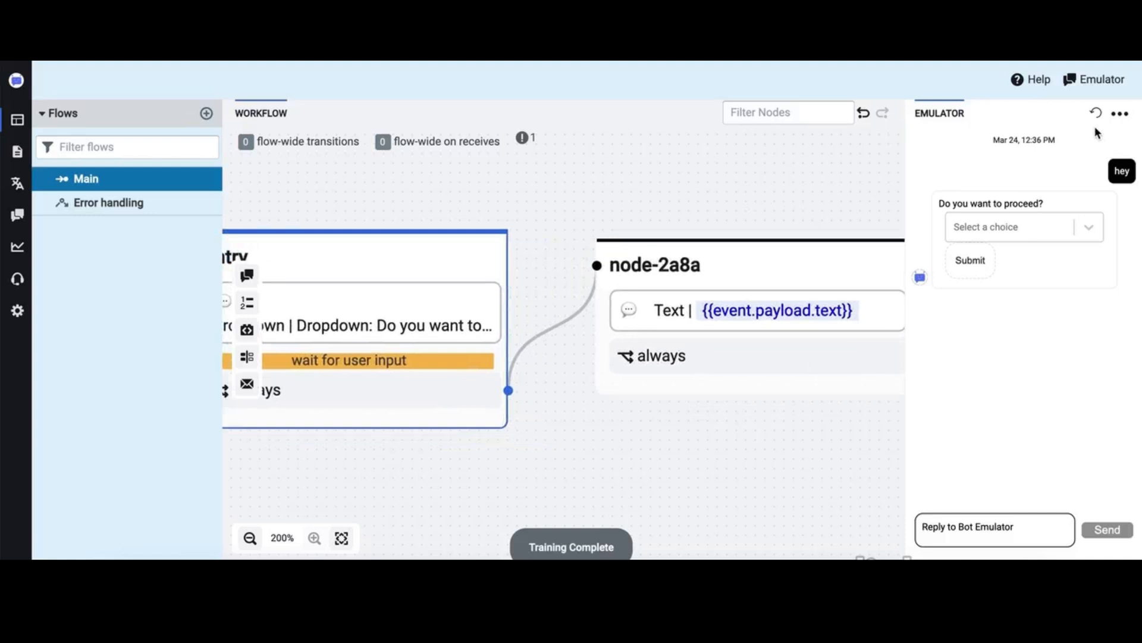